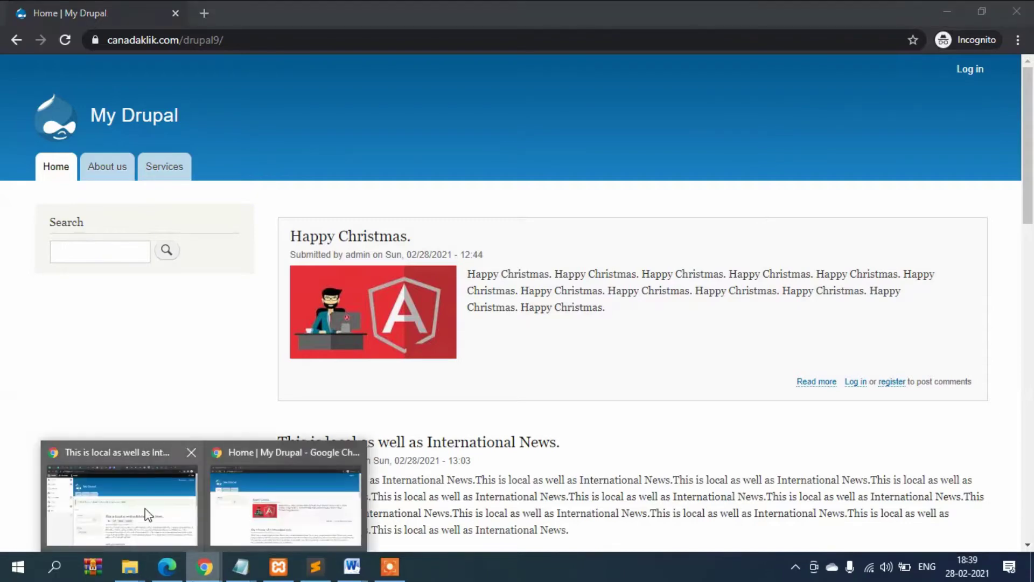
# Step: Bring the logged-in Drupal admin window showing the created article to the front
pyautogui.click(145, 510)
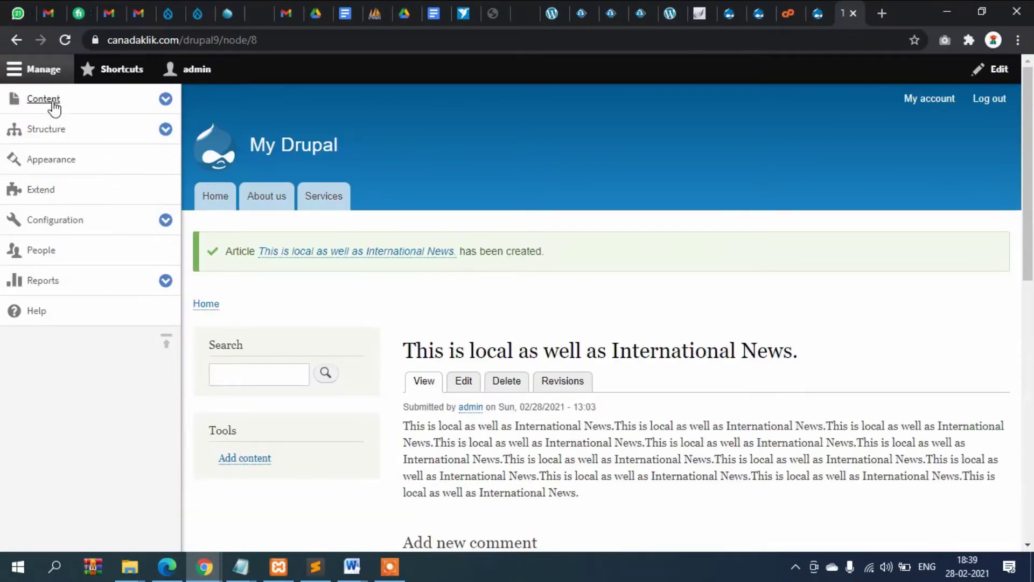
# Step: Navigate via Structure > Taxonomy to the empty term list of the Tags vocabulary
pyautogui.click(47, 134)
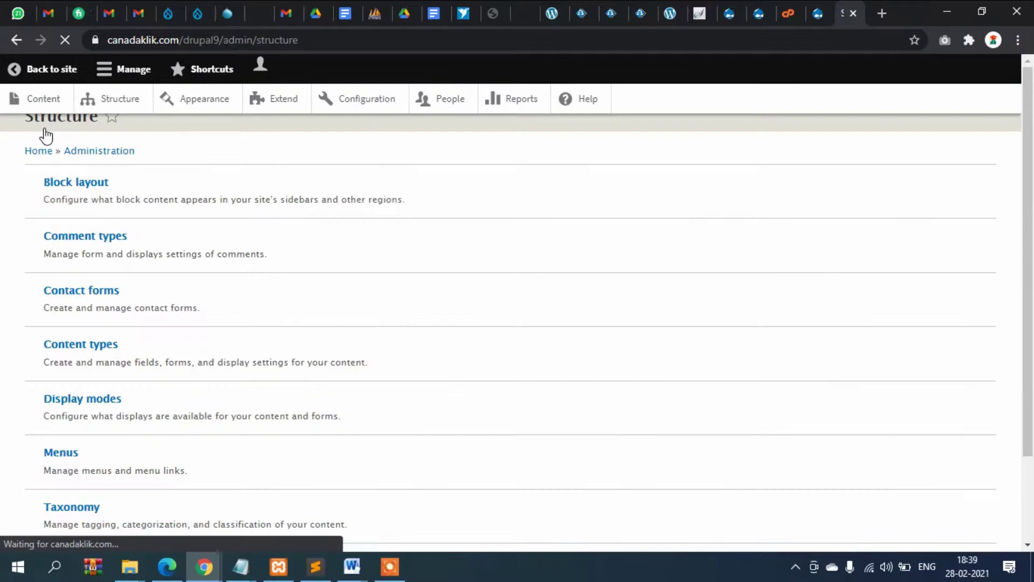
pyautogui.scroll(-2, 326, 307)
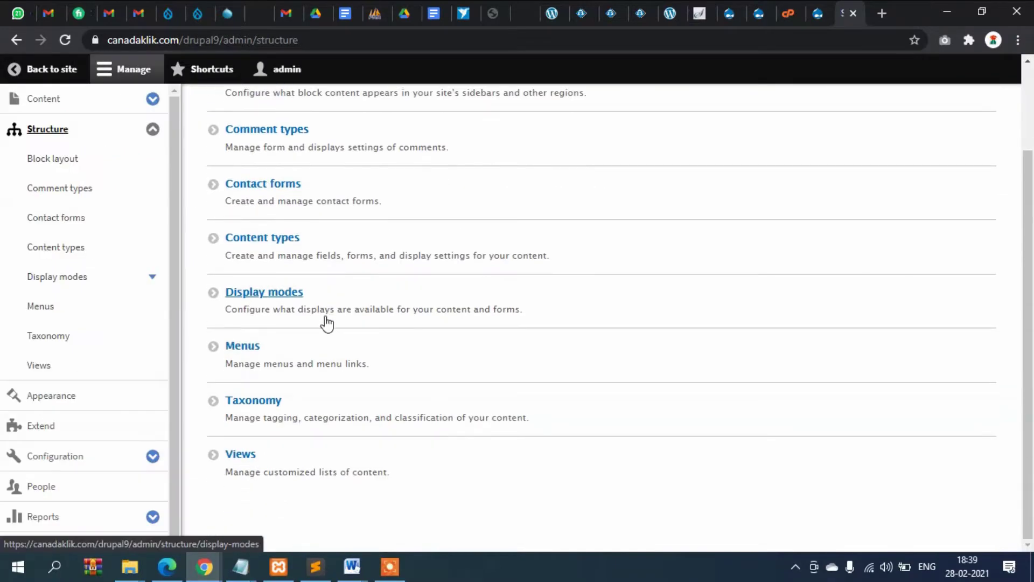
pyautogui.click(254, 404)
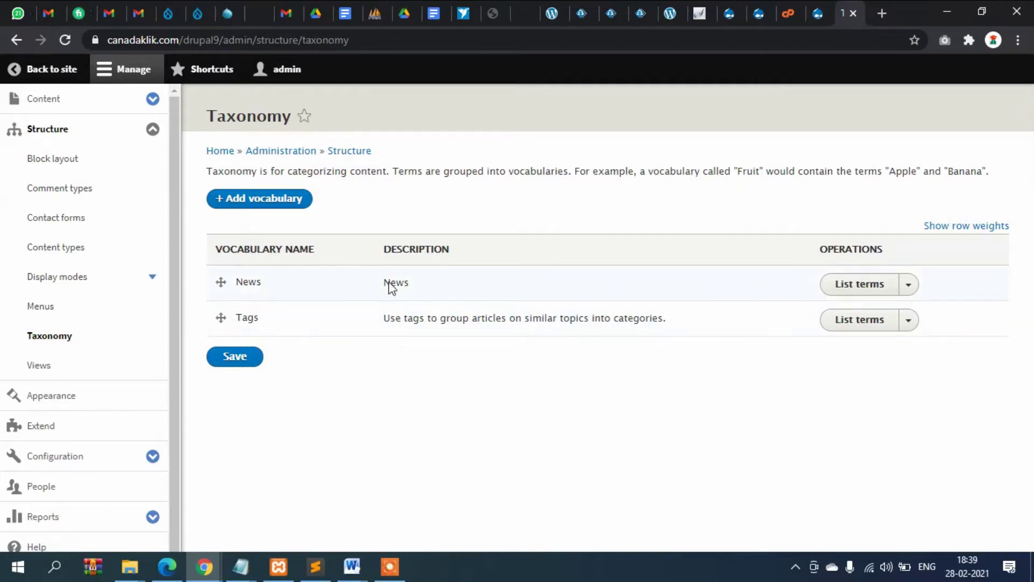
pyautogui.moveTo(394, 284); pyautogui.dragTo(423, 288)
pyautogui.click(382, 353)
pyautogui.moveTo(248, 318); pyautogui.dragTo(278, 319)
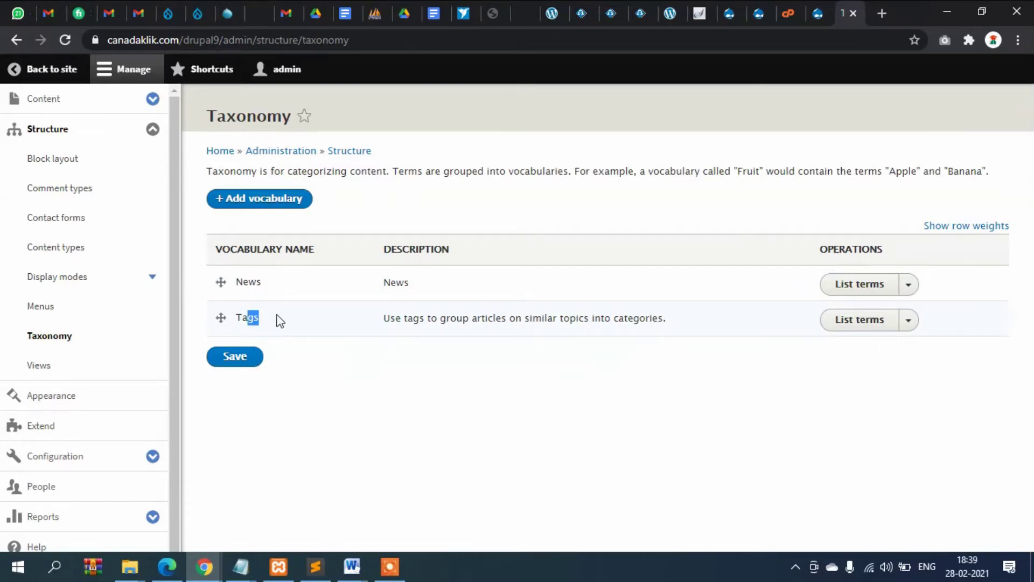
pyautogui.click(860, 327)
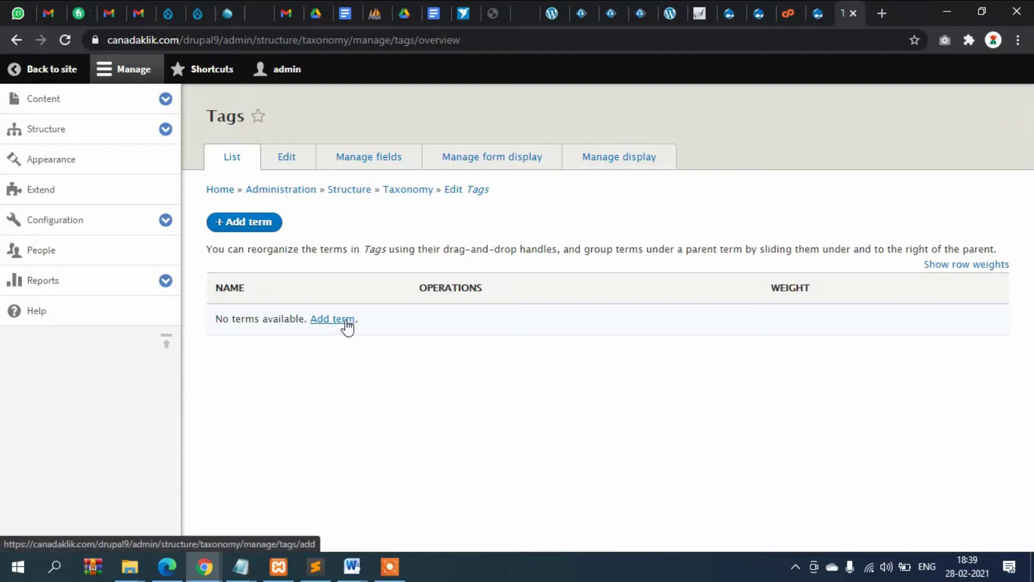
# Step: Start a new Tags term named New York with New York pasted as its description
pyautogui.click(340, 320)
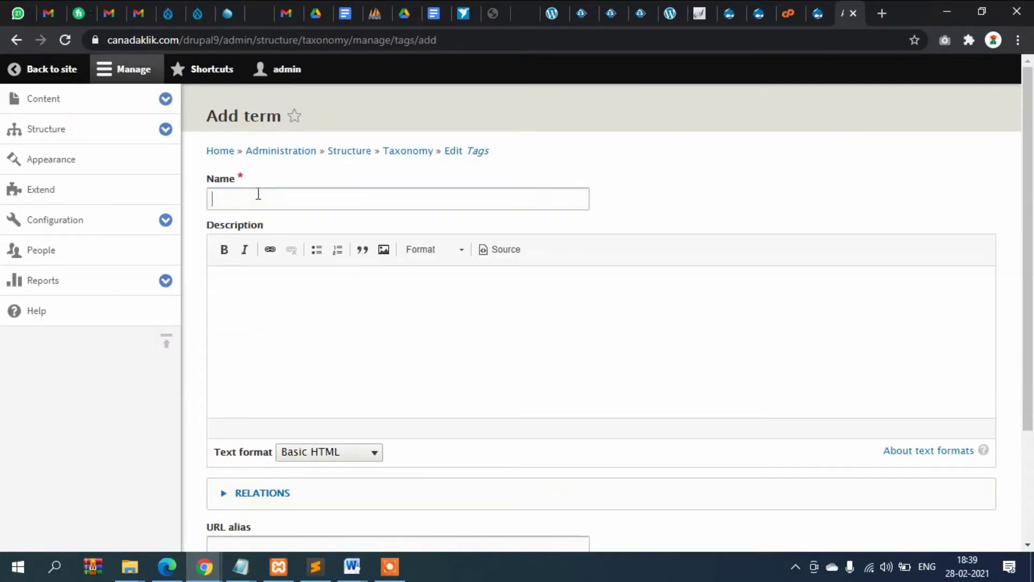
pyautogui.click(257, 196)
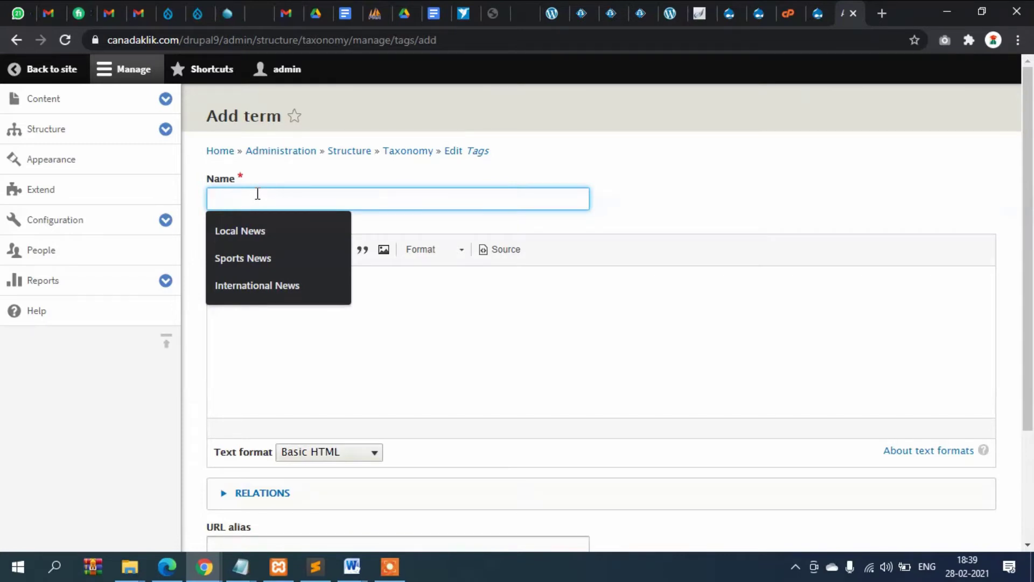
pyautogui.click(257, 194)
pyautogui.write('ew York')
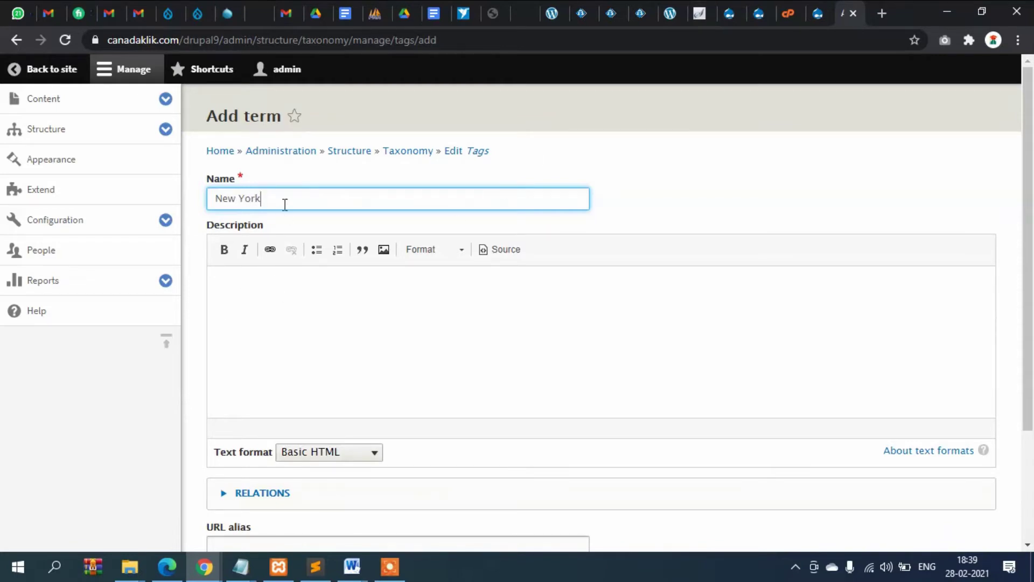
pyautogui.hotkey('ctrl', 'a')
pyautogui.hotkey('ctrl', 'c')
pyautogui.click(332, 317)
pyautogui.hotkey('ctrl', 'v')
pyautogui.scroll(-2, 406, 314)
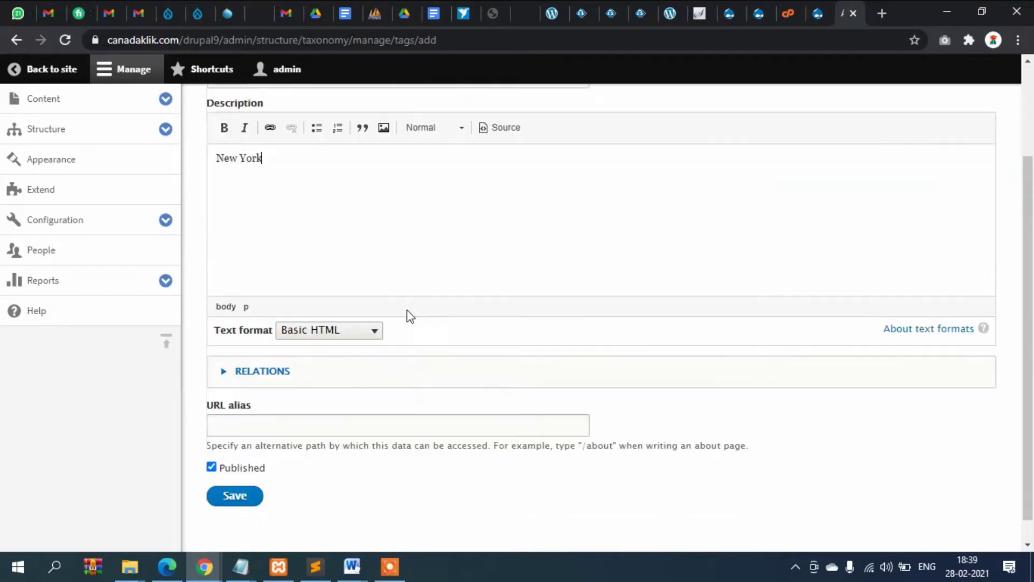
# Step: Set the URL alias to /new-York, correcting the missing slash and capitalisation, and save the term
pyautogui.click(255, 397)
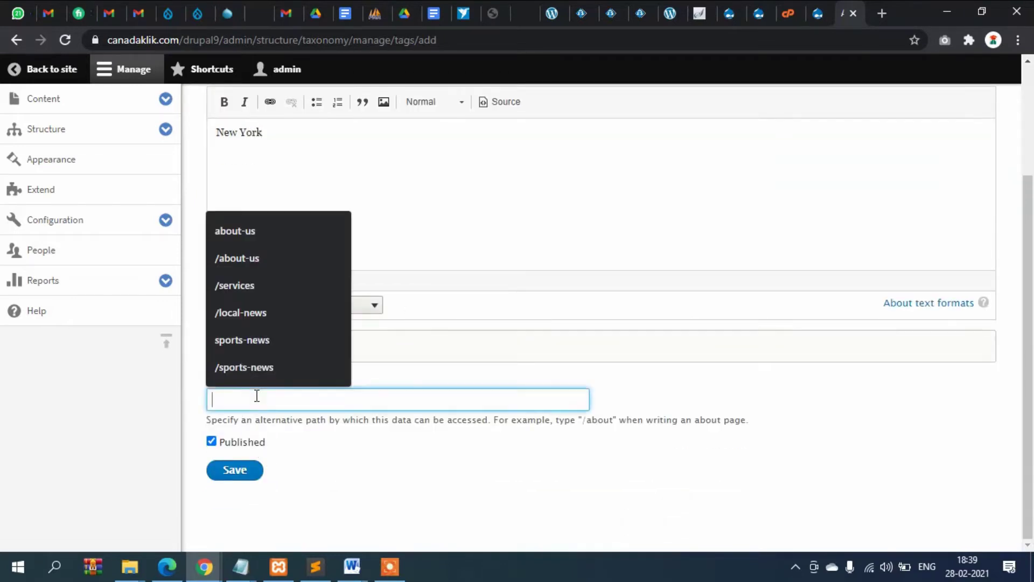
pyautogui.write('new')
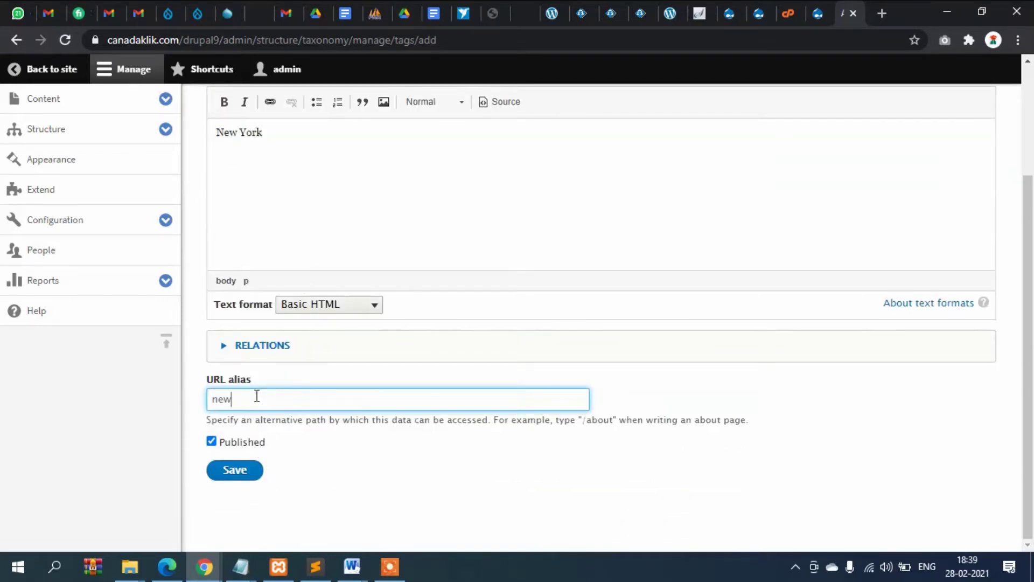
pyautogui.write('-york')
pyautogui.click(227, 473)
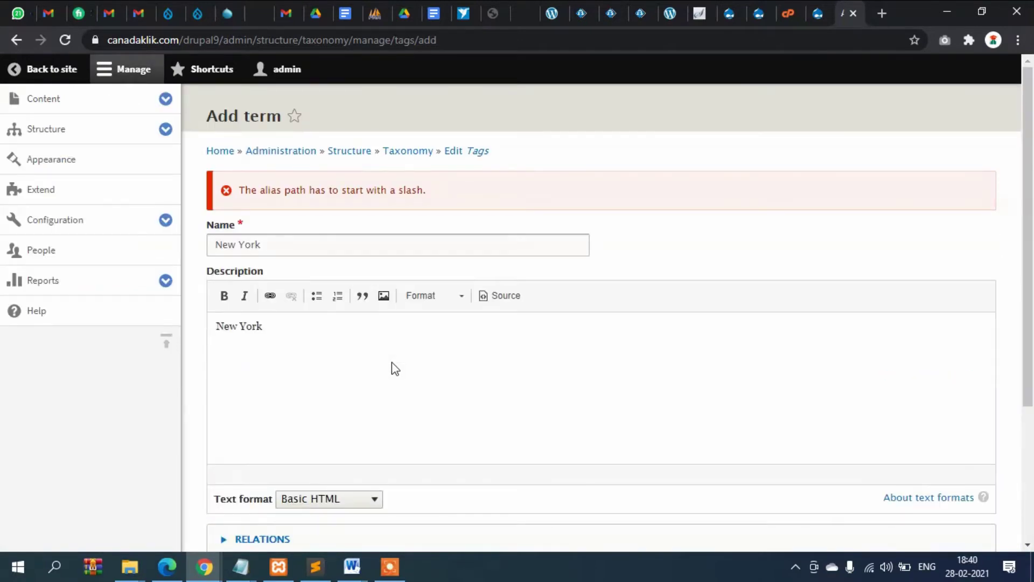
pyautogui.scroll(-3, 392, 369)
pyautogui.click(215, 402)
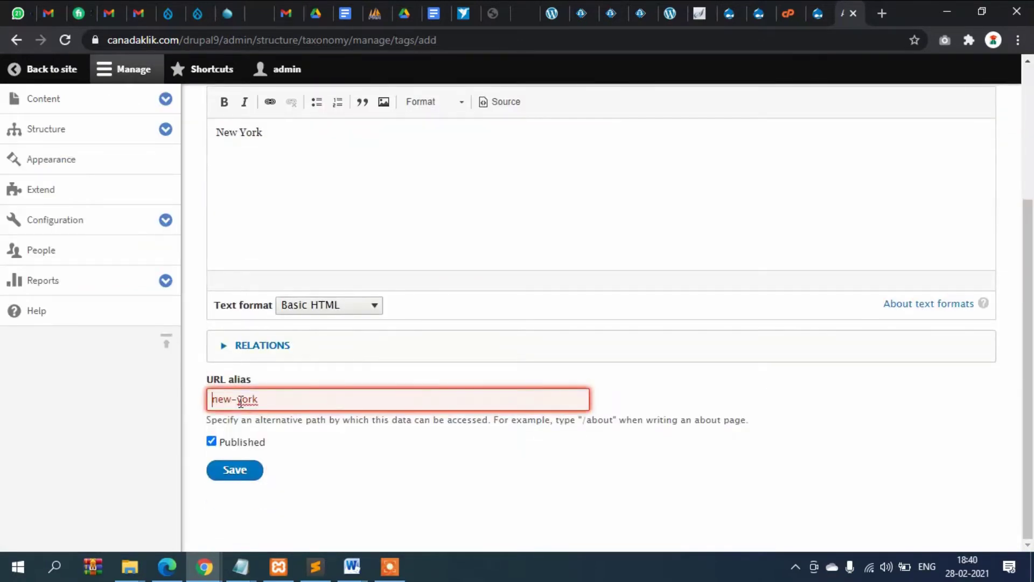
pyautogui.write('/')
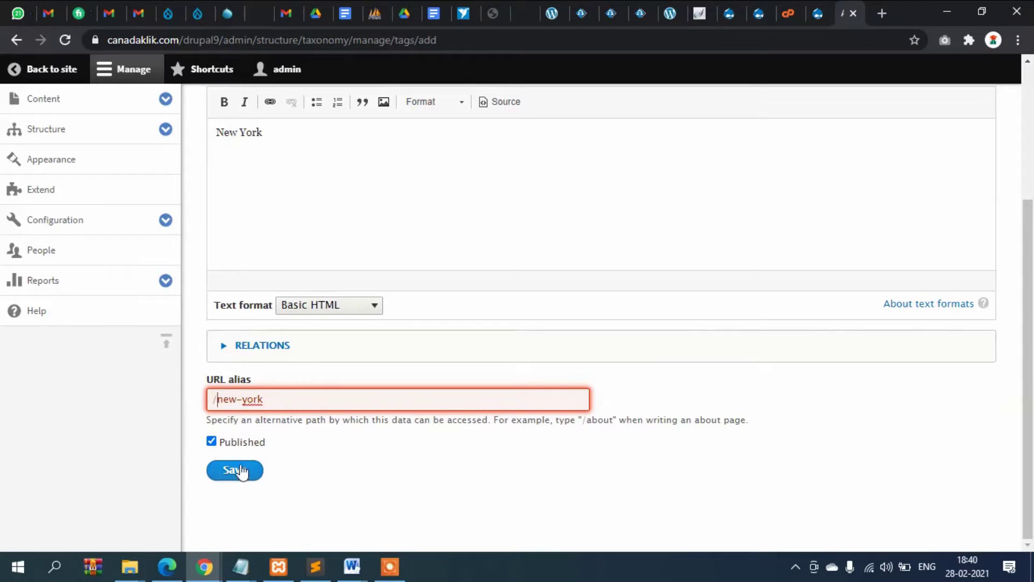
pyautogui.rightClick(246, 398)
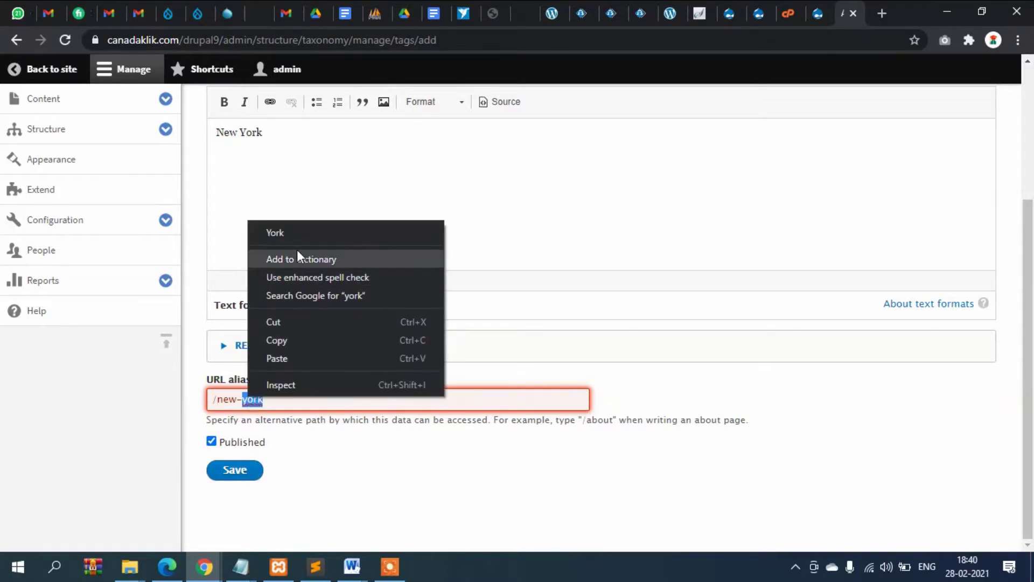
pyautogui.click(290, 233)
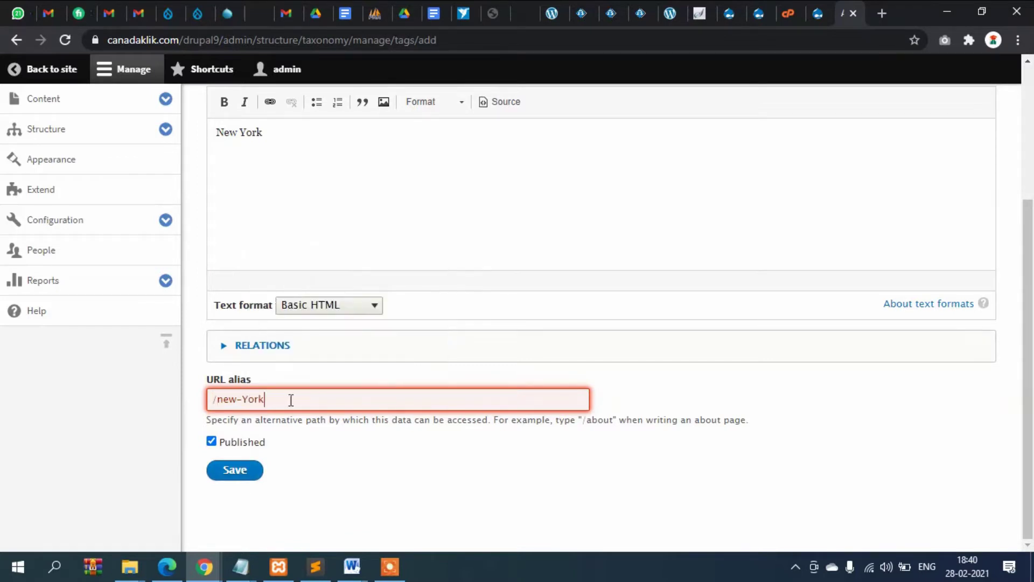
pyautogui.click(236, 472)
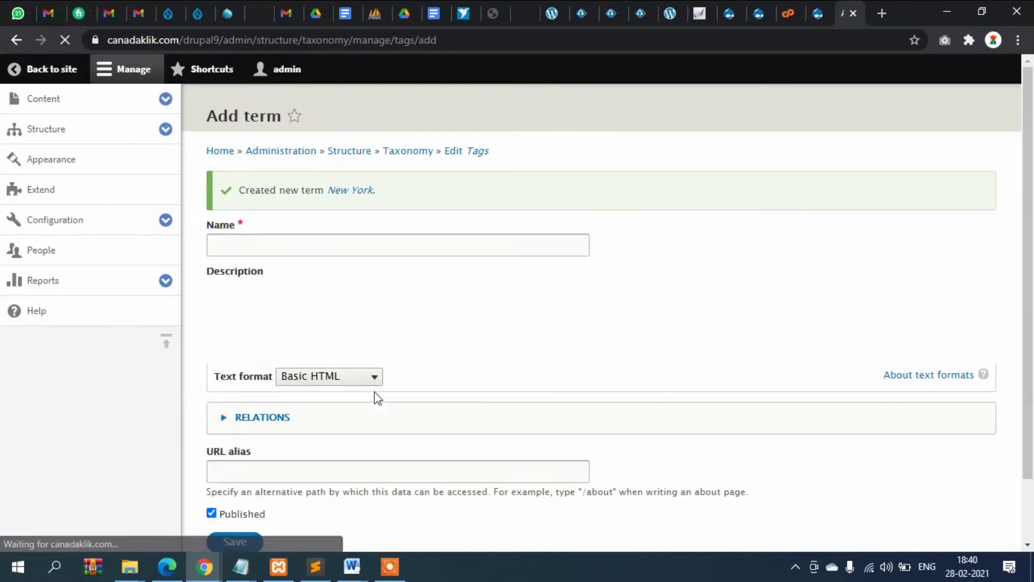
# Step: Save a Kolkata term with description Kolkata and URL alias /Kolkata
pyautogui.click(281, 168)
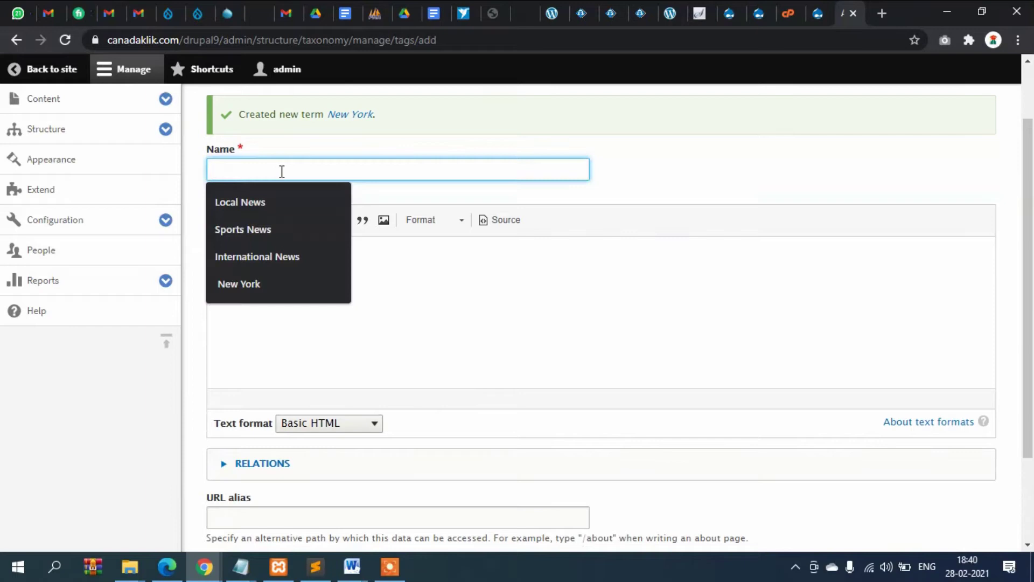
pyautogui.write('Kolkata')
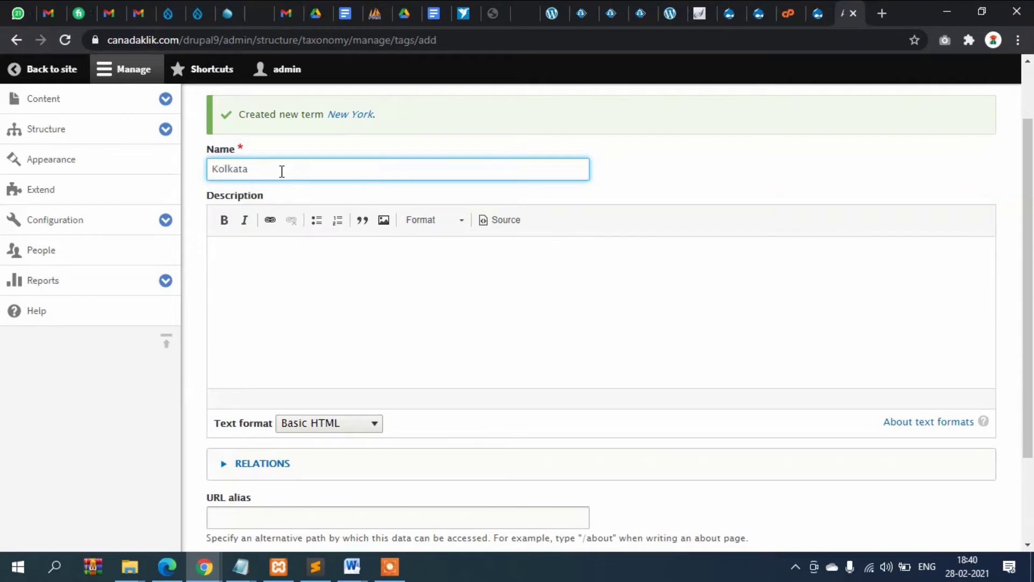
pyautogui.hotkey('ctrl', 'a')
pyautogui.hotkey('ctrl', 'c')
pyautogui.click(286, 250)
pyautogui.hotkey('ctrl', 'v')
pyautogui.scroll(-3, 314, 272)
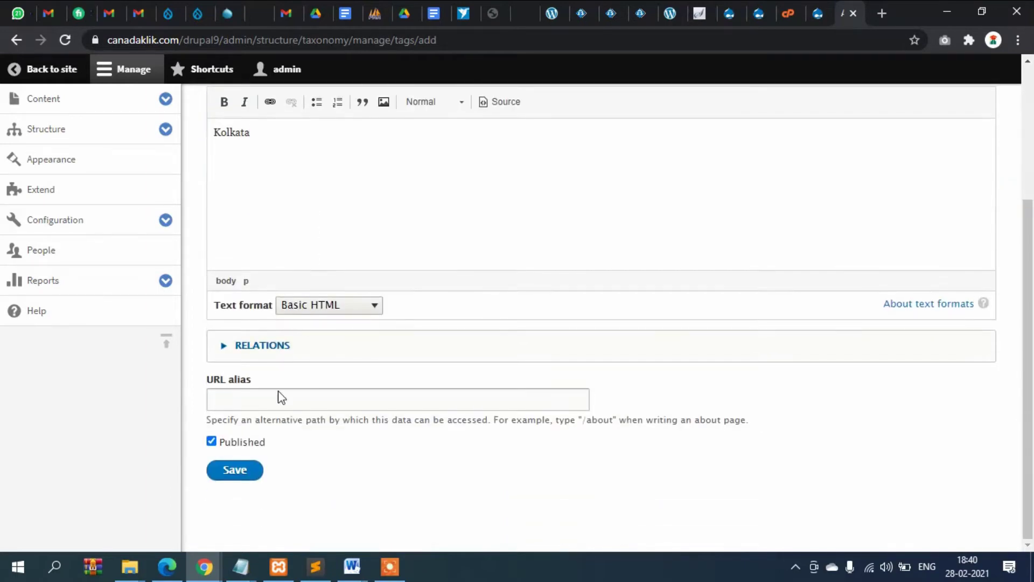
pyautogui.click(263, 401)
pyautogui.hotkey('ctrl', 'v')
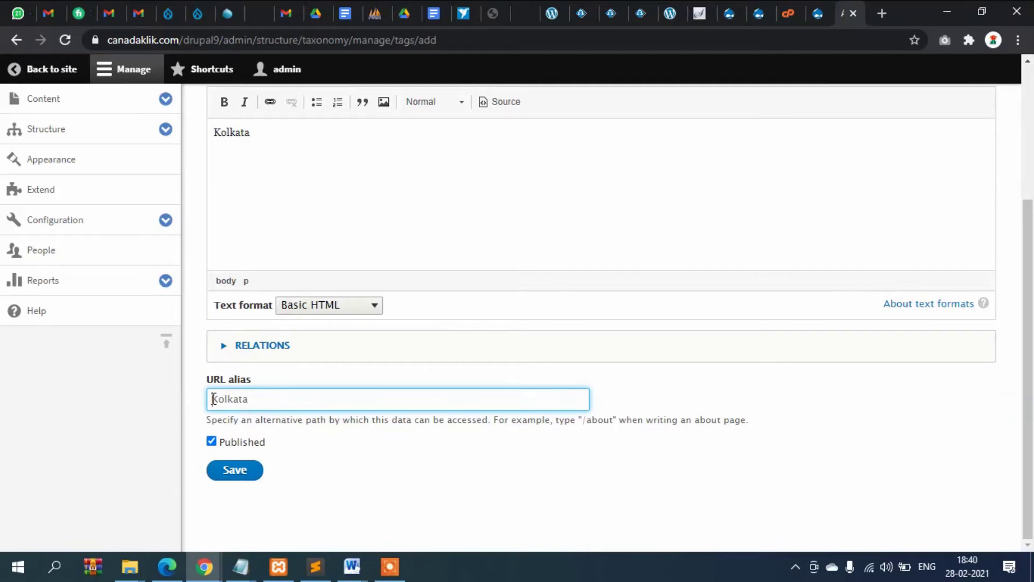
pyautogui.write('/')
pyautogui.click(234, 470)
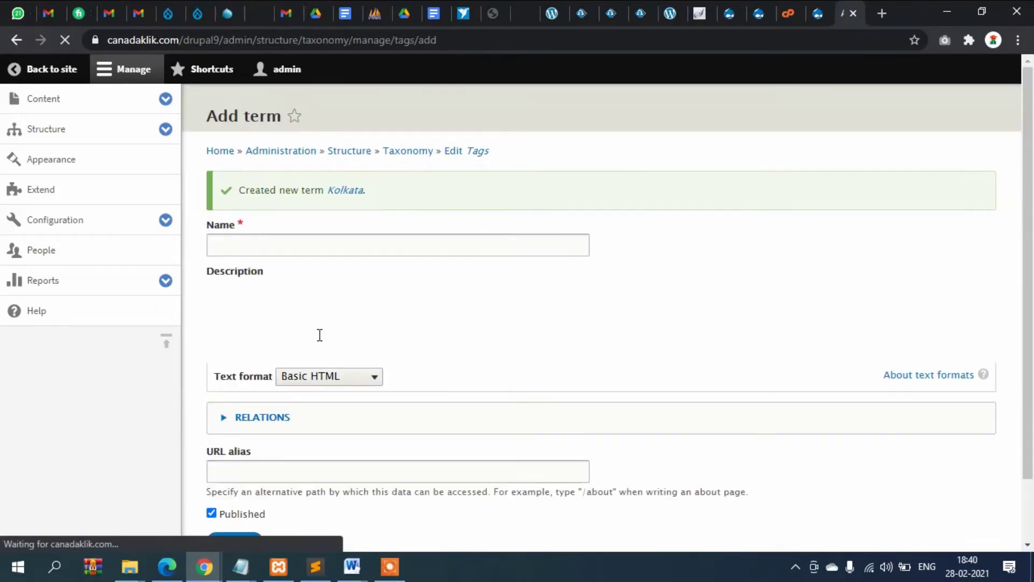
# Step: Save a Cricket term with description Cricket and alias /Cricket, then go to the content overview
pyautogui.click(275, 249)
pyautogui.write('Cr')
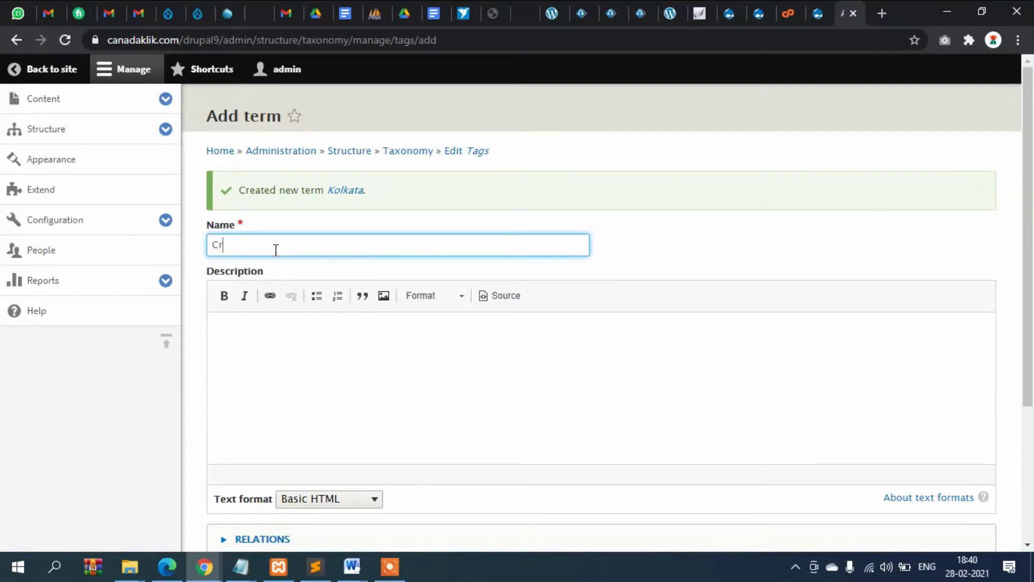
pyautogui.write('icket')
pyautogui.hotkey('ctrl', 'a')
pyautogui.hotkey('ctrl', 'c')
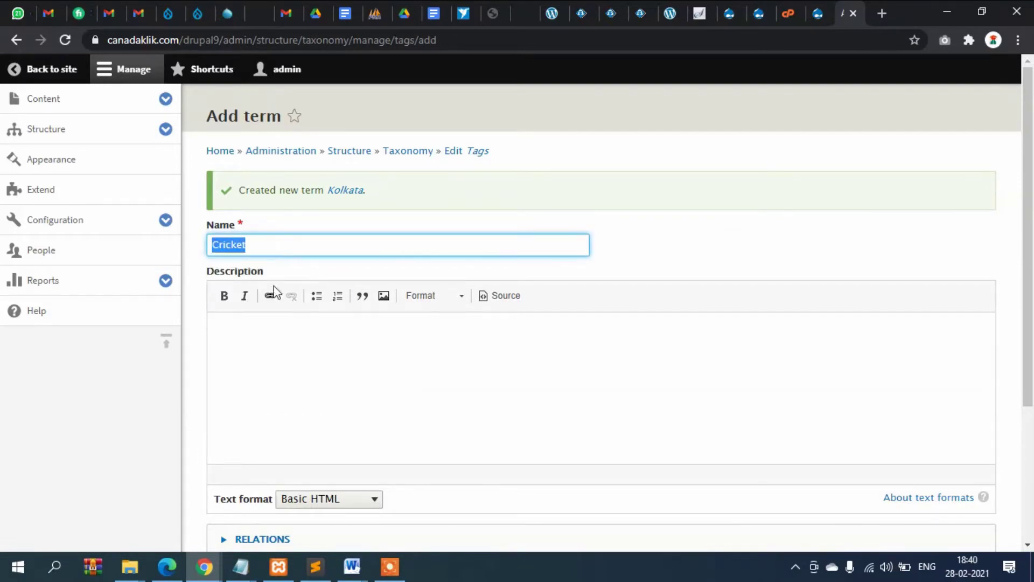
pyautogui.click(307, 329)
pyautogui.hotkey('ctrl', 'v')
pyautogui.scroll(-3, 320, 348)
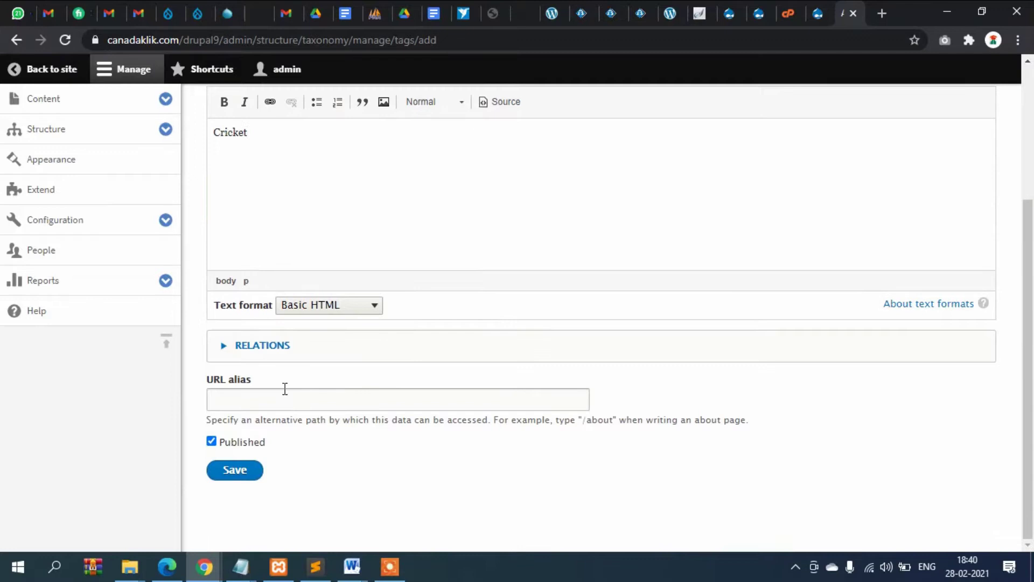
pyautogui.click(278, 396)
pyautogui.hotkey('ctrl', 'v')
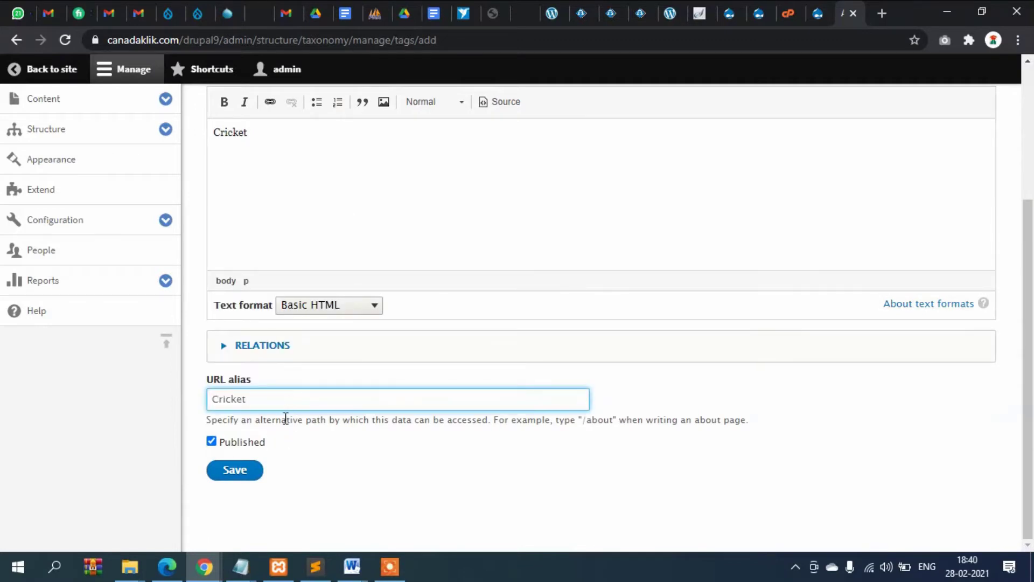
pyautogui.click(213, 396)
pyautogui.write('/')
pyautogui.click(234, 475)
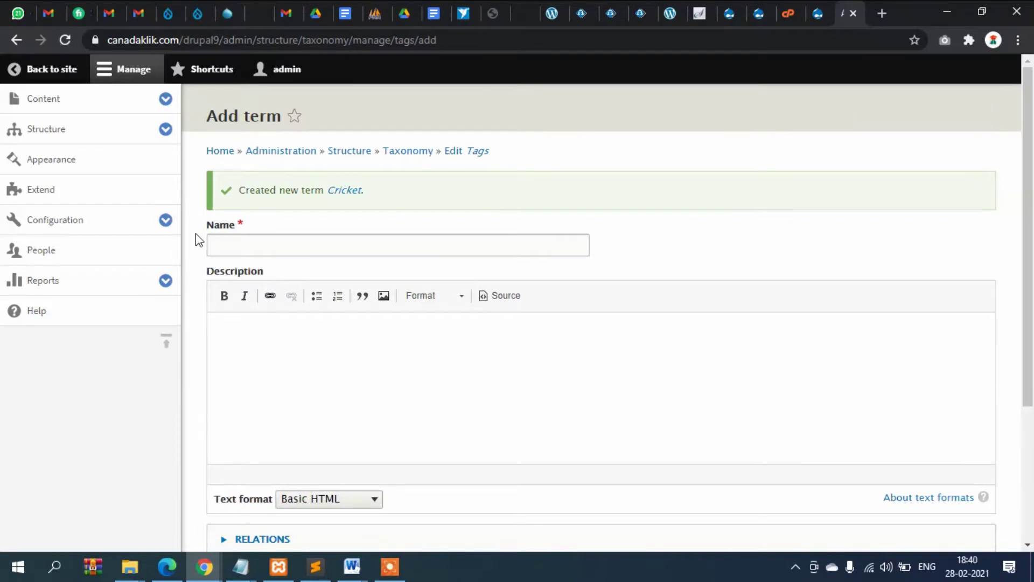
pyautogui.click(45, 100)
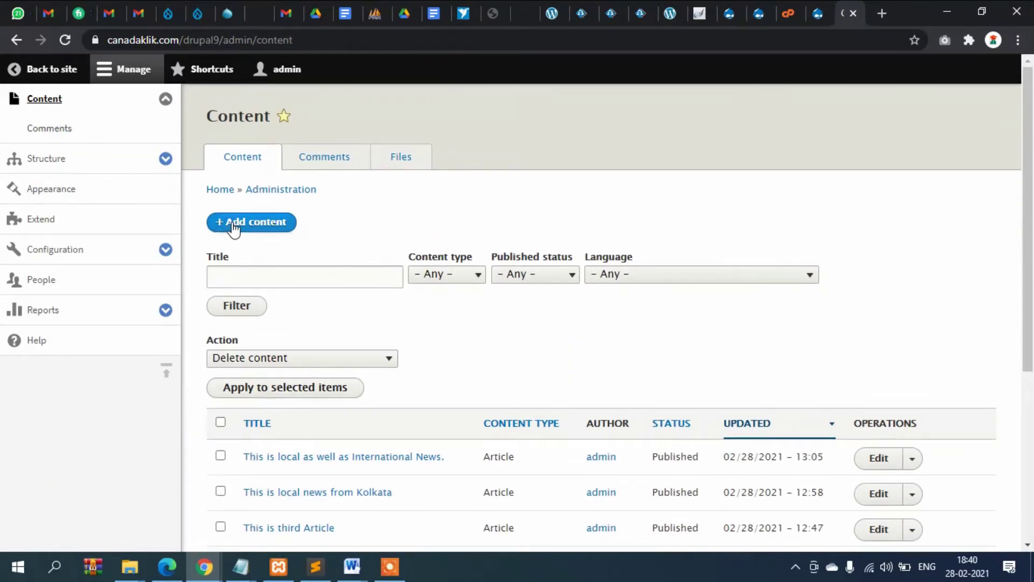
# Step: Bring up the Add content page for choosing a content type
pyautogui.click(233, 225)
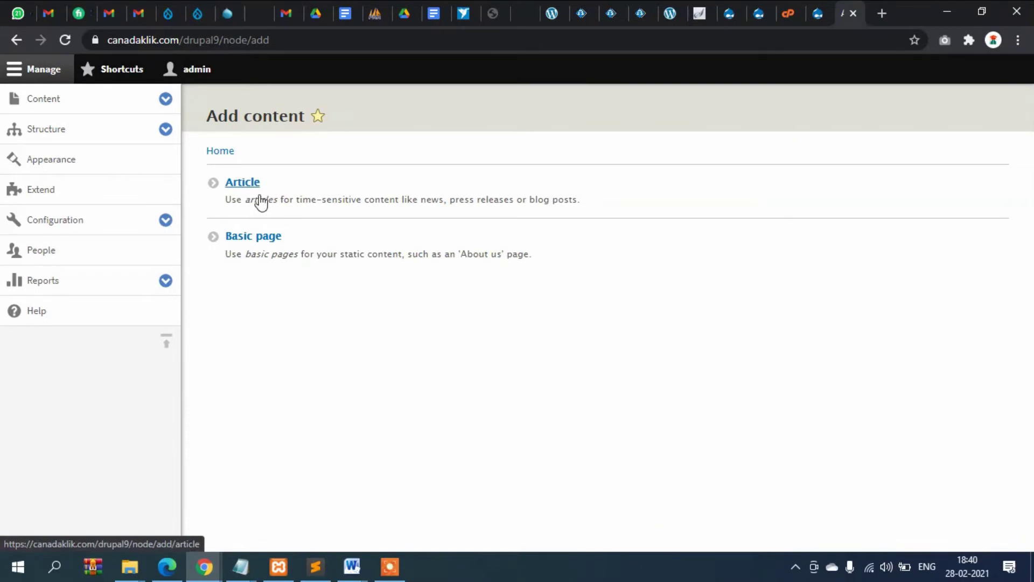
# Step: Start a new article titled 'This news is from Kolkata and New York'
pyautogui.click(260, 202)
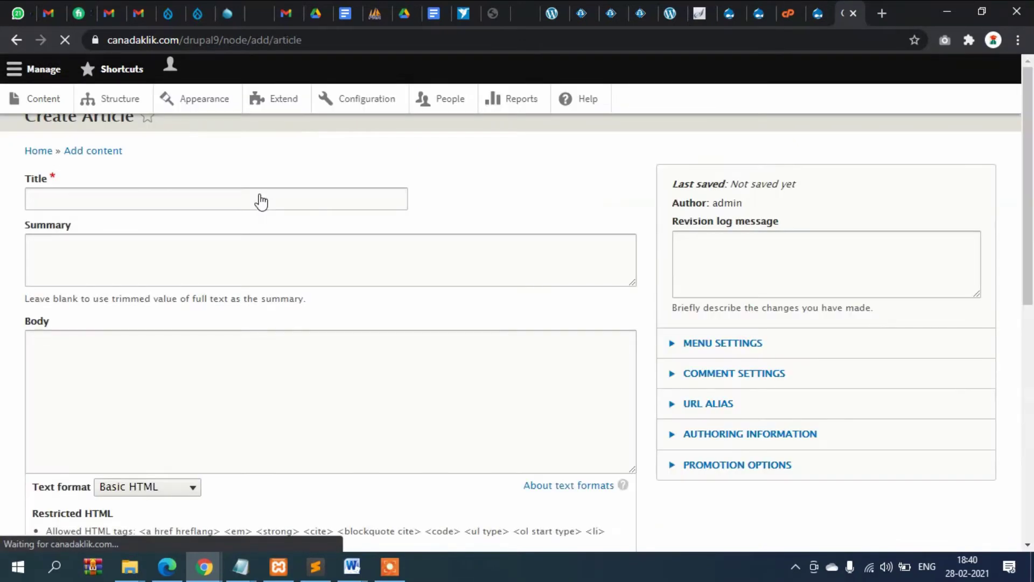
pyautogui.click(275, 202)
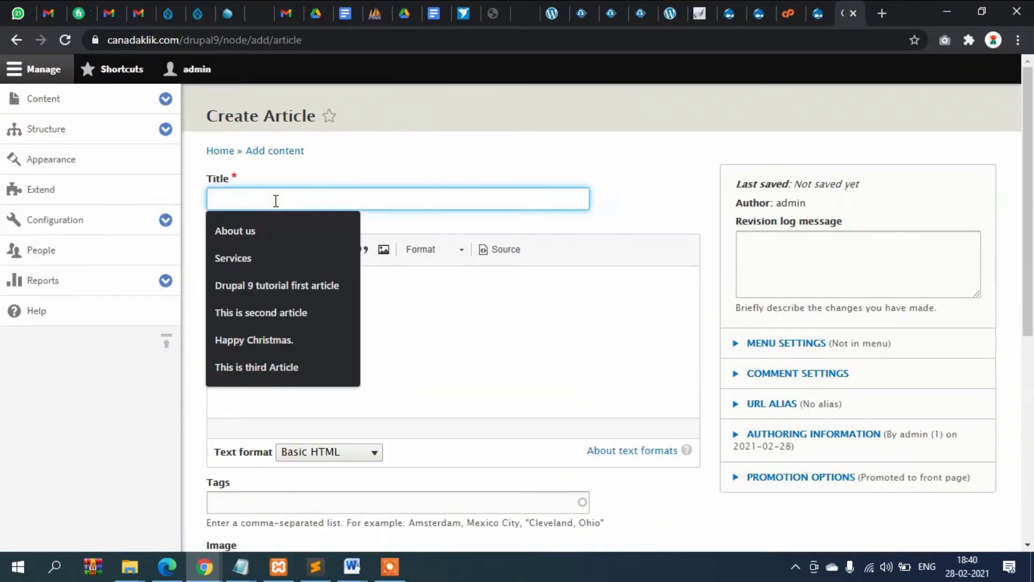
pyautogui.write('This news ')
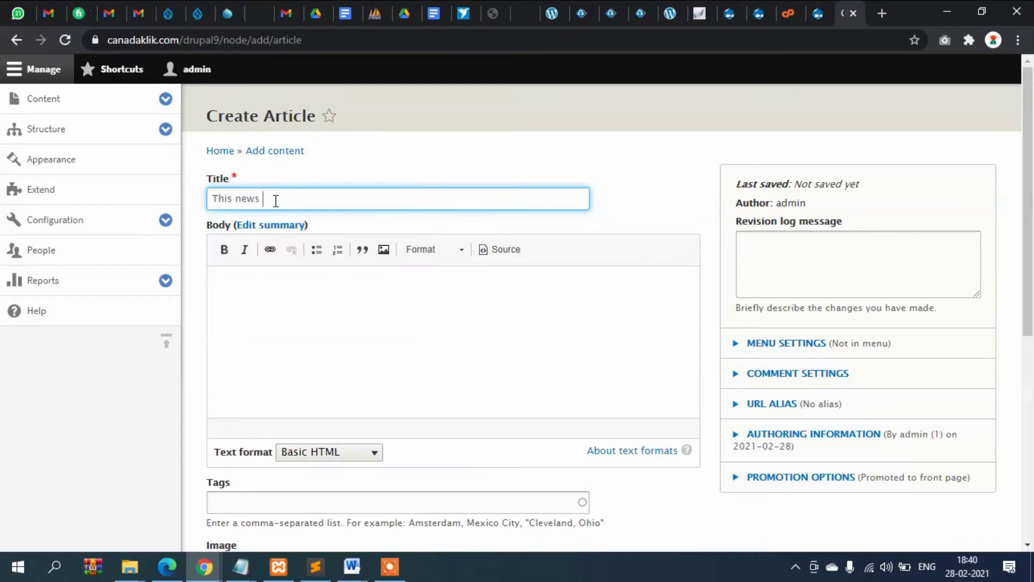
pyautogui.write('is from K')
pyautogui.write('olkat')
pyautogui.write('a and New York')
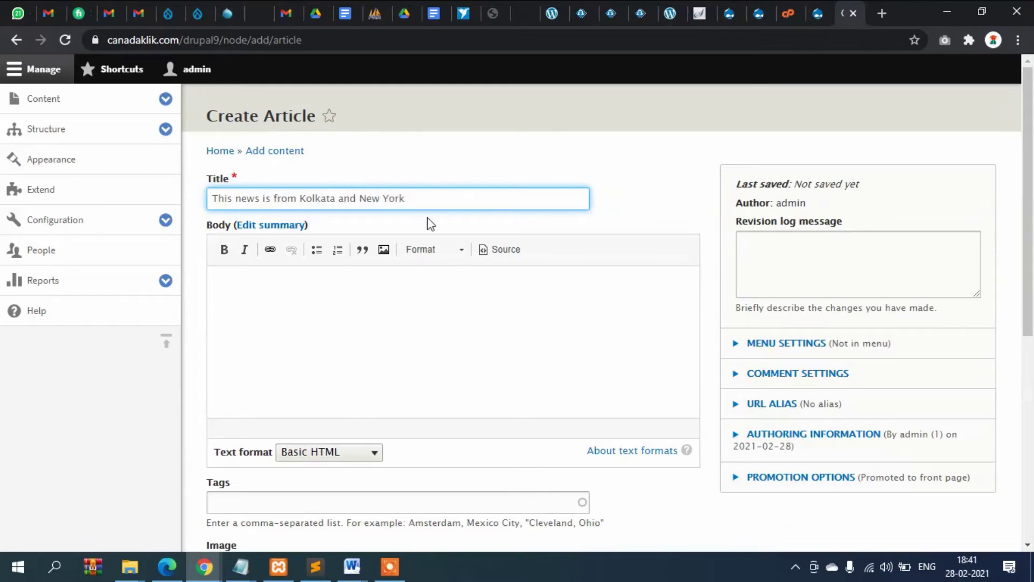
pyautogui.hotkey('ctrl', 'a')
pyautogui.hotkey('ctrl', 'c')
# Step: Fill the body by pasting the title sentence and repeating it several times
pyautogui.click(413, 286)
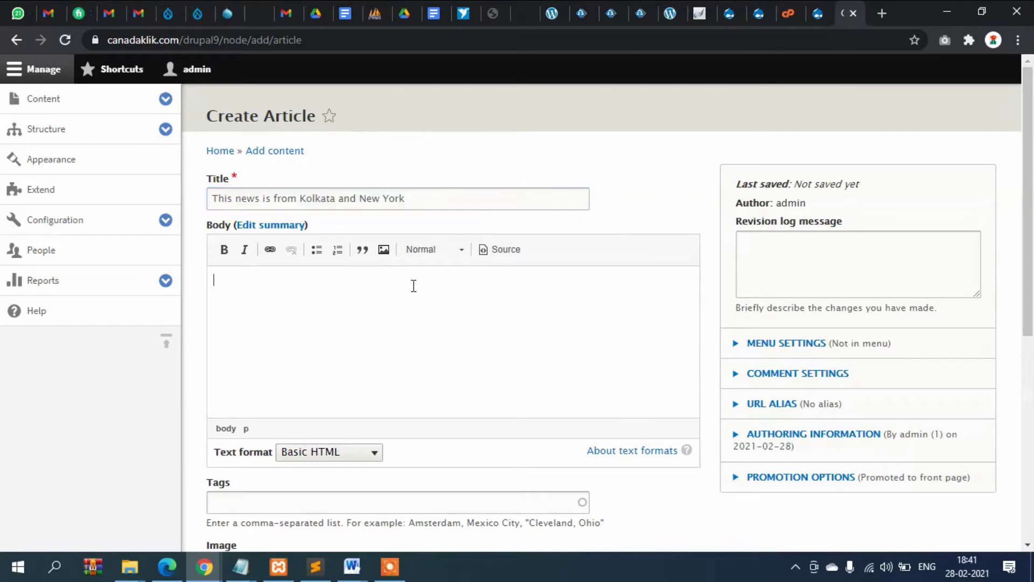
pyautogui.hotkey('ctrl', 'v')
pyautogui.hotkey('ctrl', 'a')
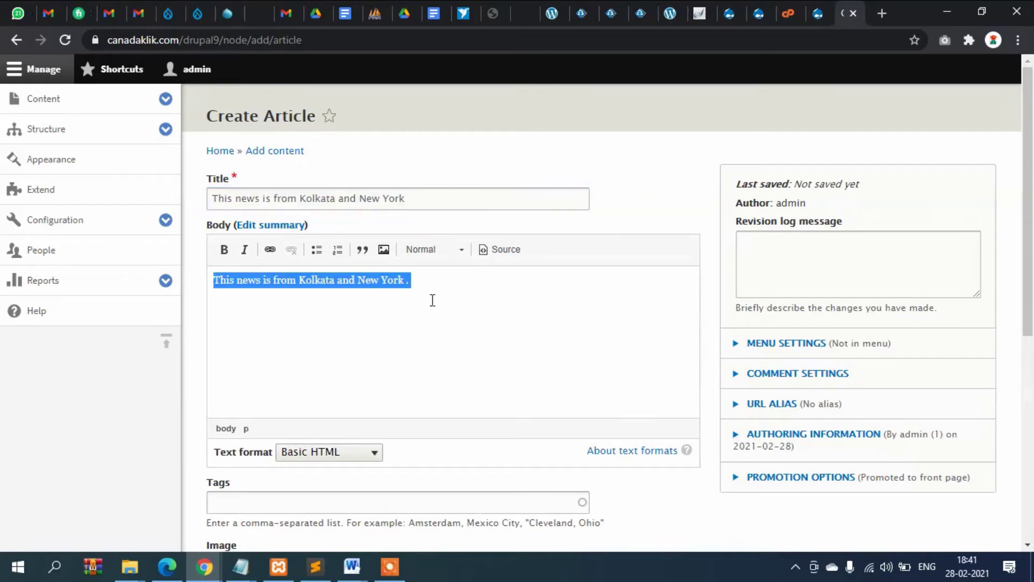
pyautogui.hotkey('ctrl', 'c')
pyautogui.hotkey('ctrl', 'v')
pyautogui.hotkey('ctrl', 'v')
pyautogui.hotkey('ctrl', 'v')
pyautogui.hotkey('ctrl', 'v')
pyautogui.hotkey('ctrl', 'v')
pyautogui.scroll(-3, 476, 324)
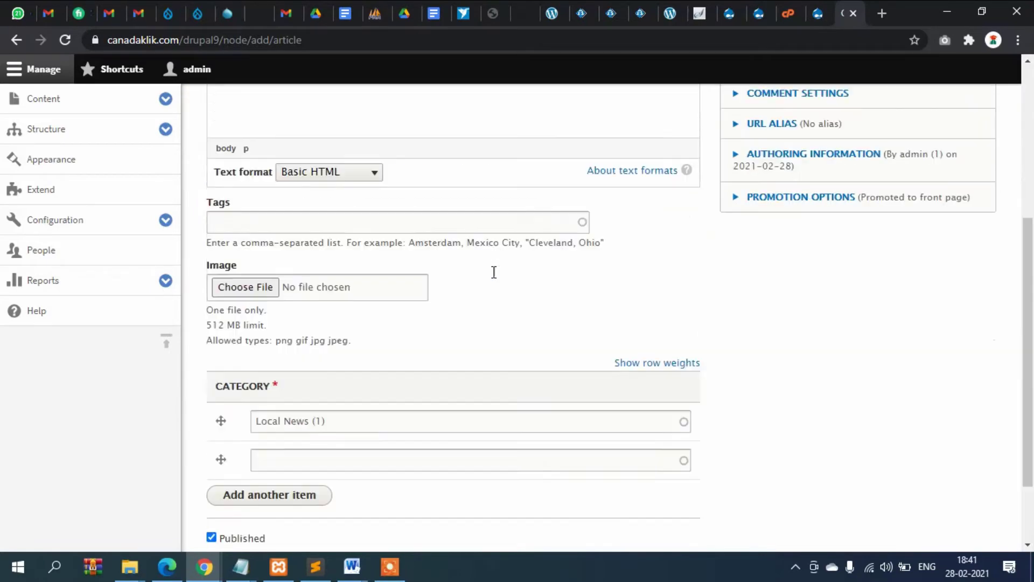
pyautogui.scroll(-1, 404, 267)
pyautogui.scroll(1, 341, 289)
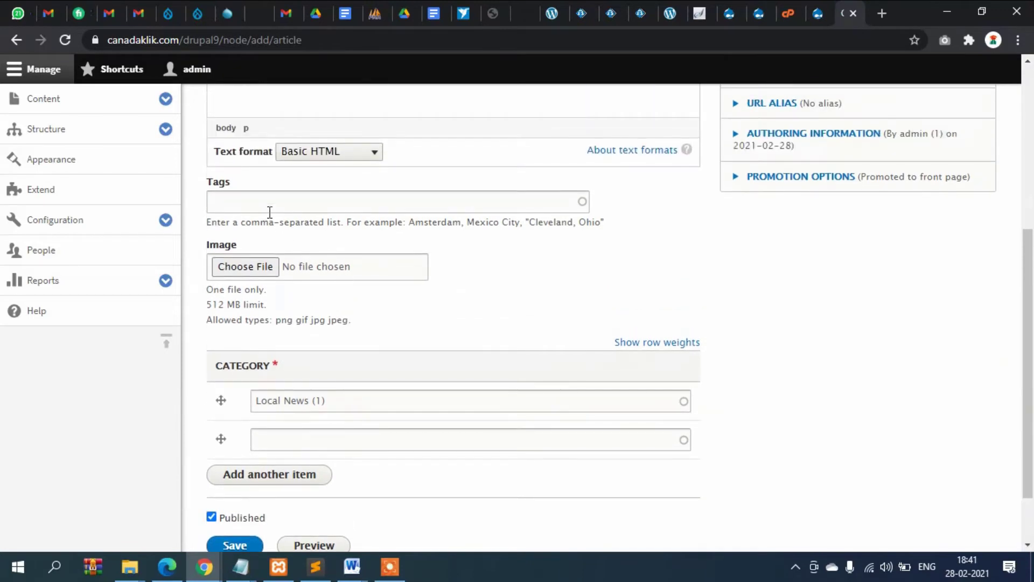
# Step: Add the existing New York and Kolkata tags via autocomplete in the Tags field
pyautogui.click(267, 204)
pyautogui.write('n')
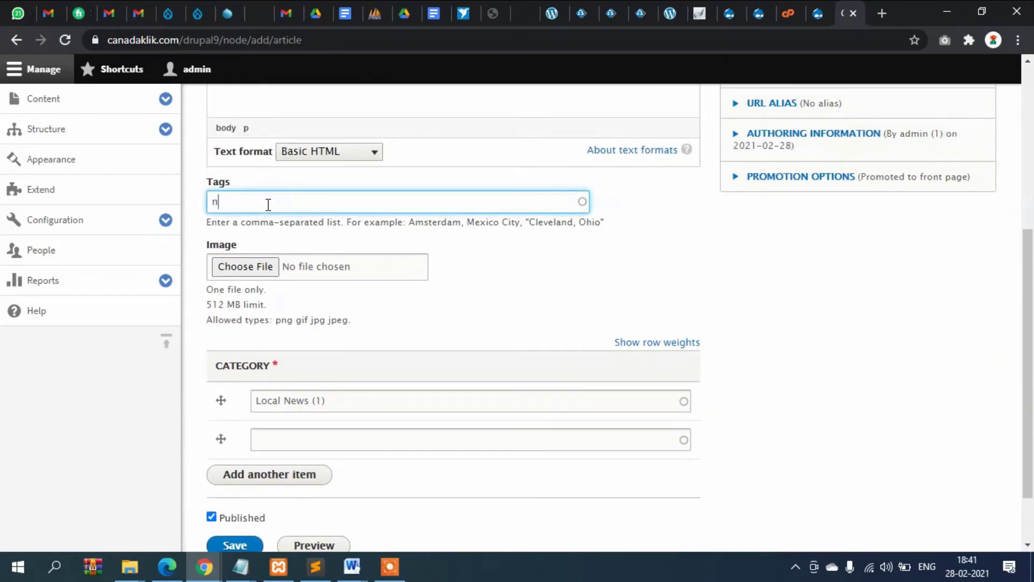
pyautogui.write('ew')
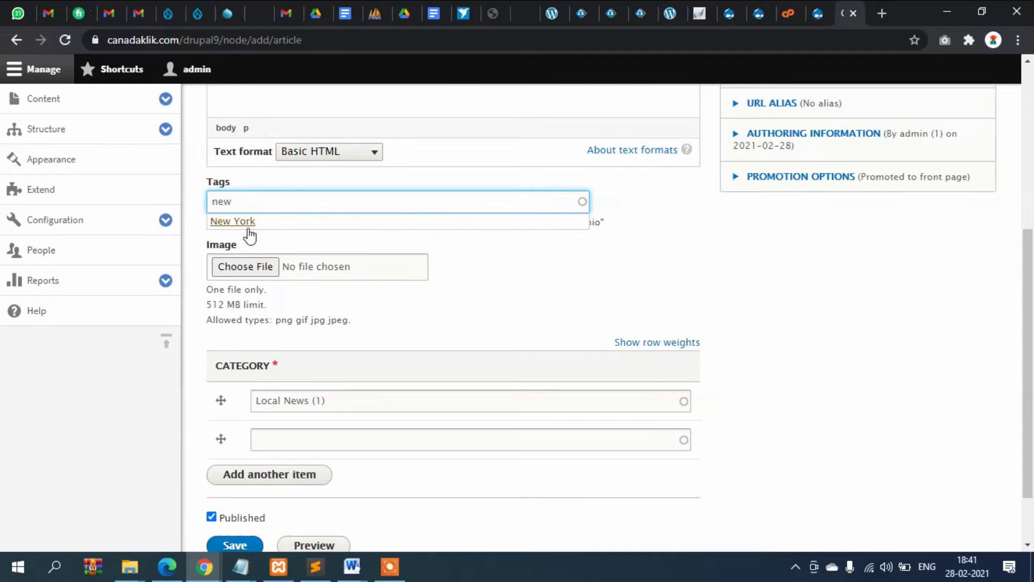
pyautogui.click(242, 223)
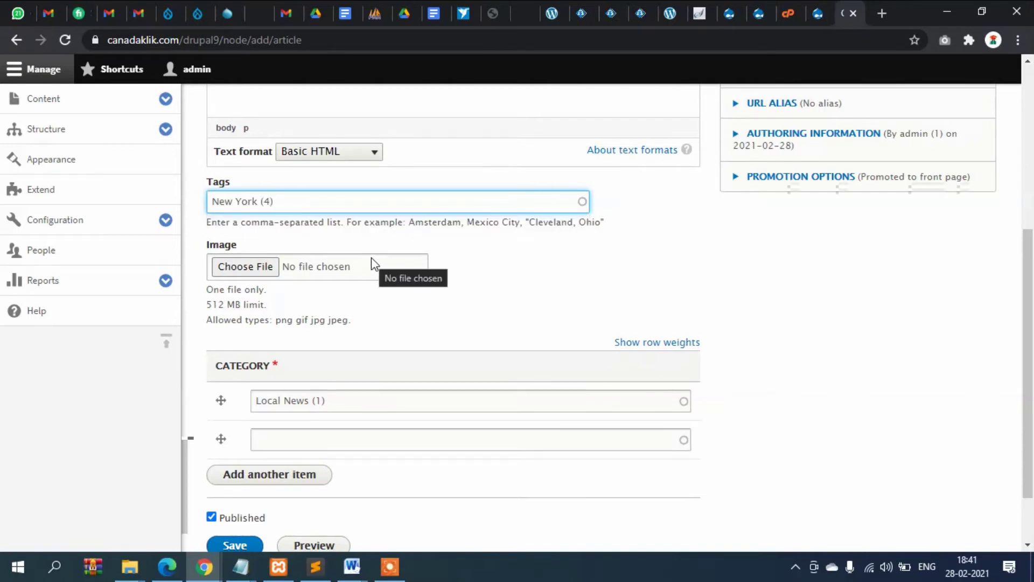
pyautogui.write(',')
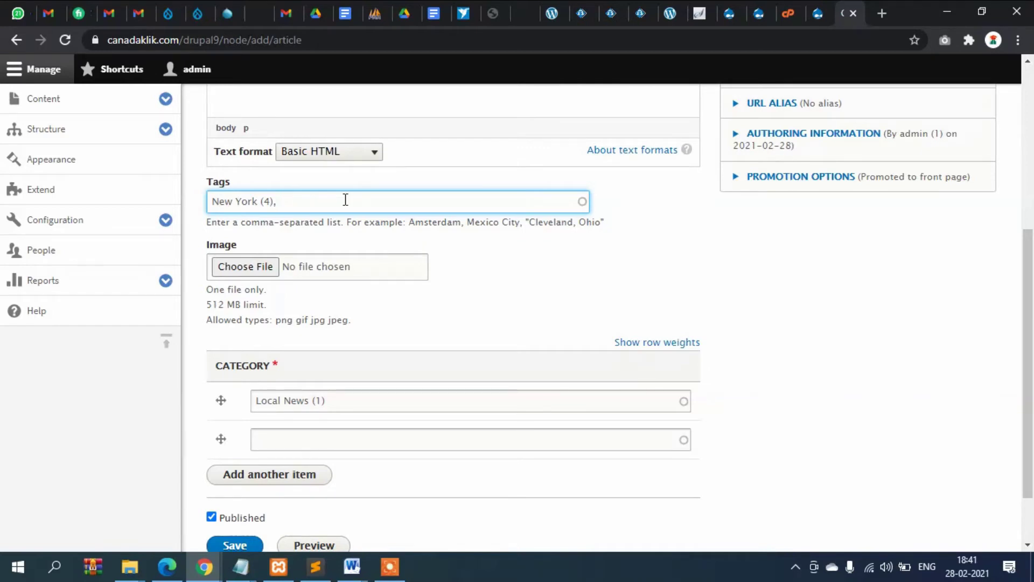
pyautogui.write('kol')
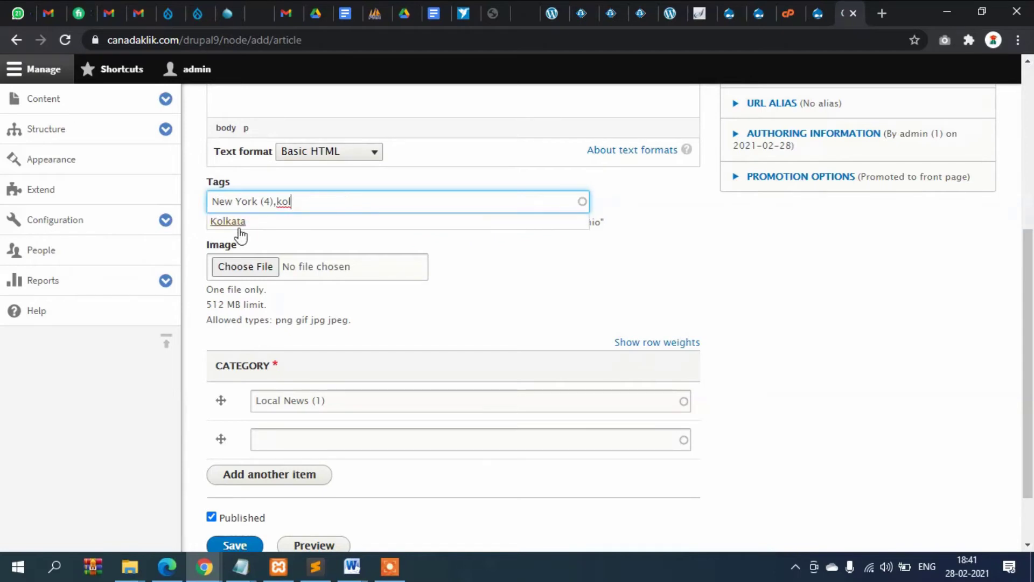
pyautogui.click(236, 223)
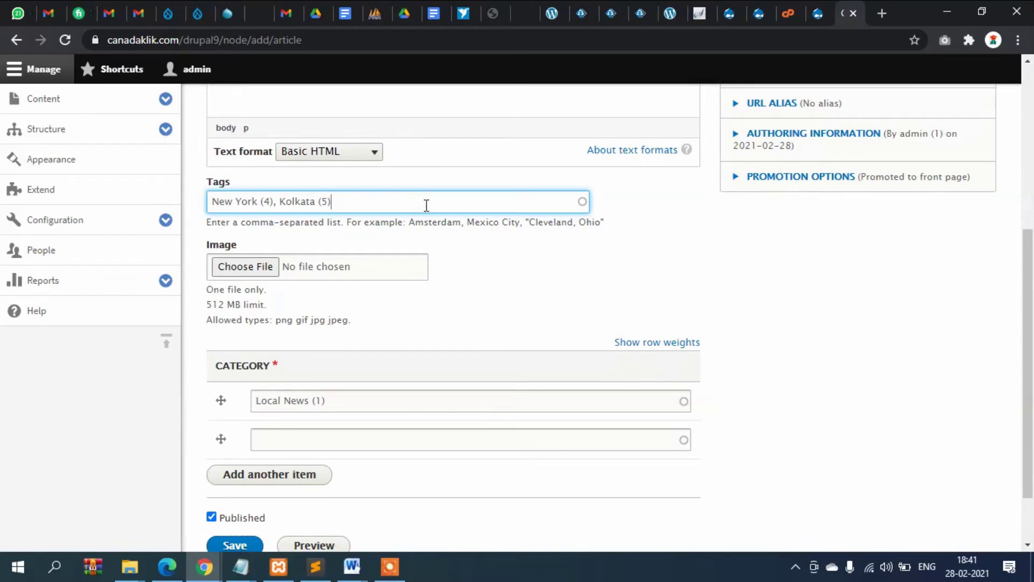
pyautogui.scroll(-1, 426, 205)
pyautogui.scroll(2, 425, 205)
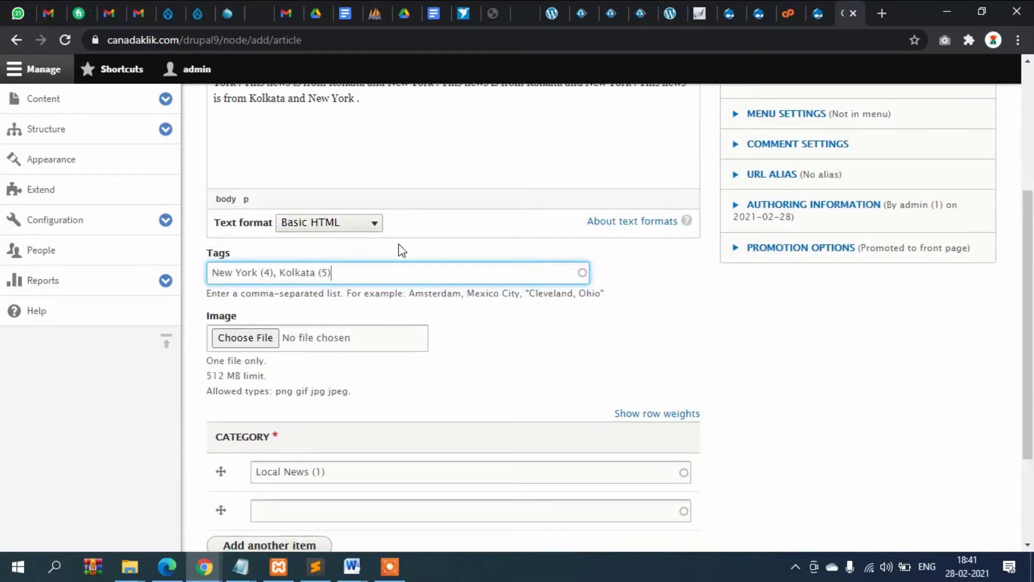
pyautogui.scroll(-1, 399, 250)
pyautogui.scroll(2, 398, 250)
pyautogui.scroll(1, 397, 245)
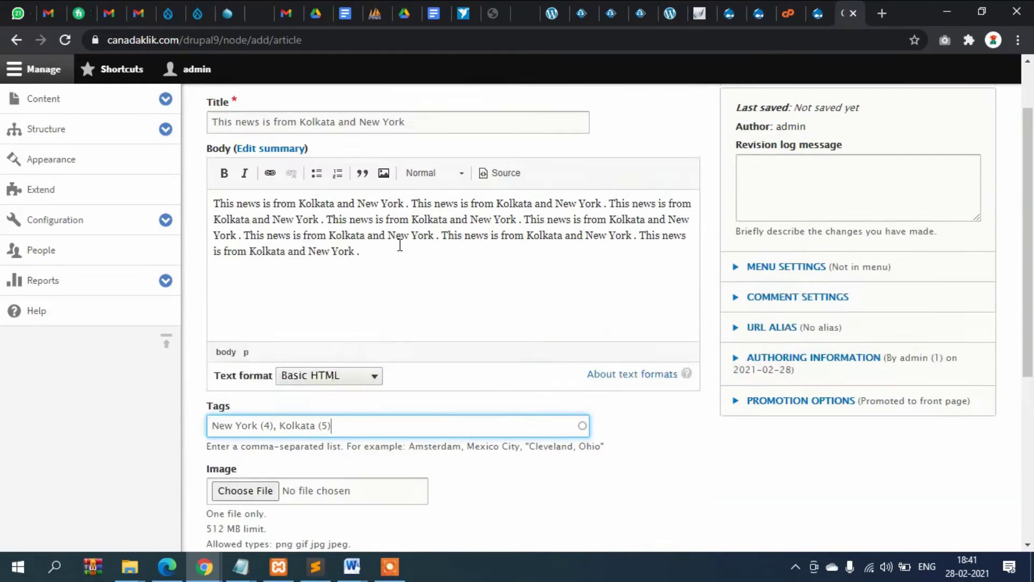
pyautogui.moveTo(208, 211); pyautogui.dragTo(360, 255)
pyautogui.click(360, 254)
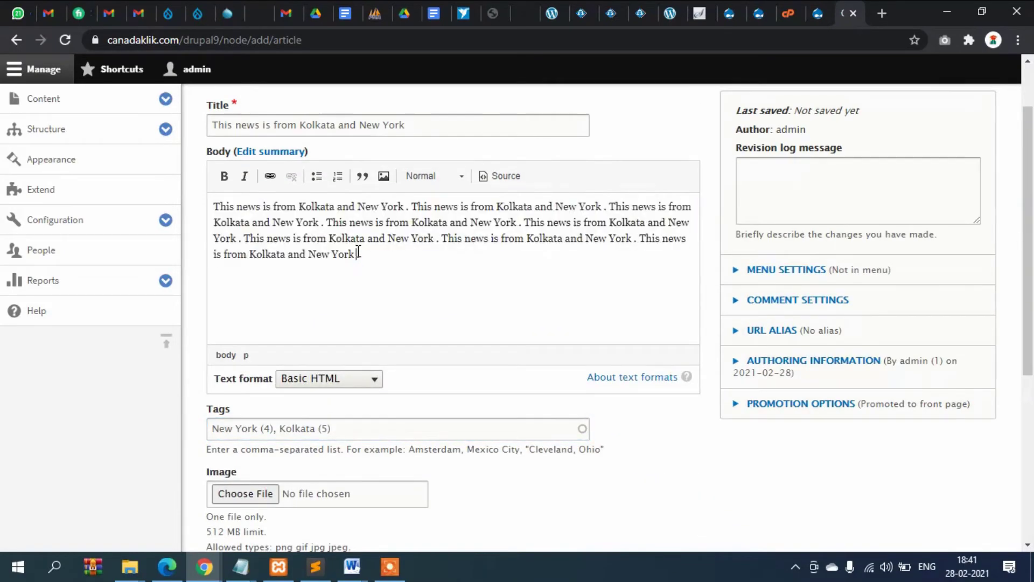
pyautogui.scroll(-1, 360, 243)
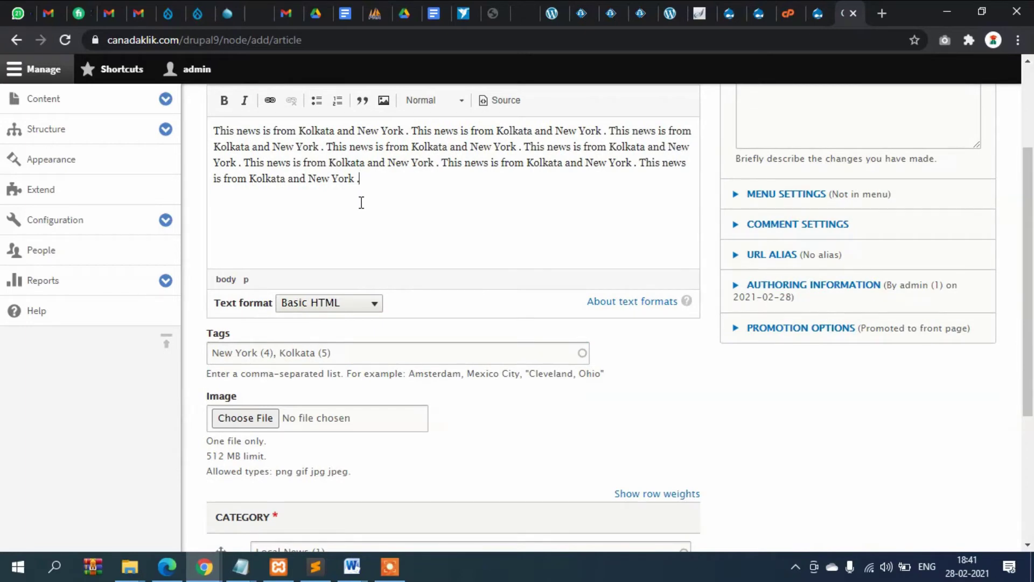
pyautogui.scroll(-1, 373, 202)
pyautogui.scroll(2, 386, 199)
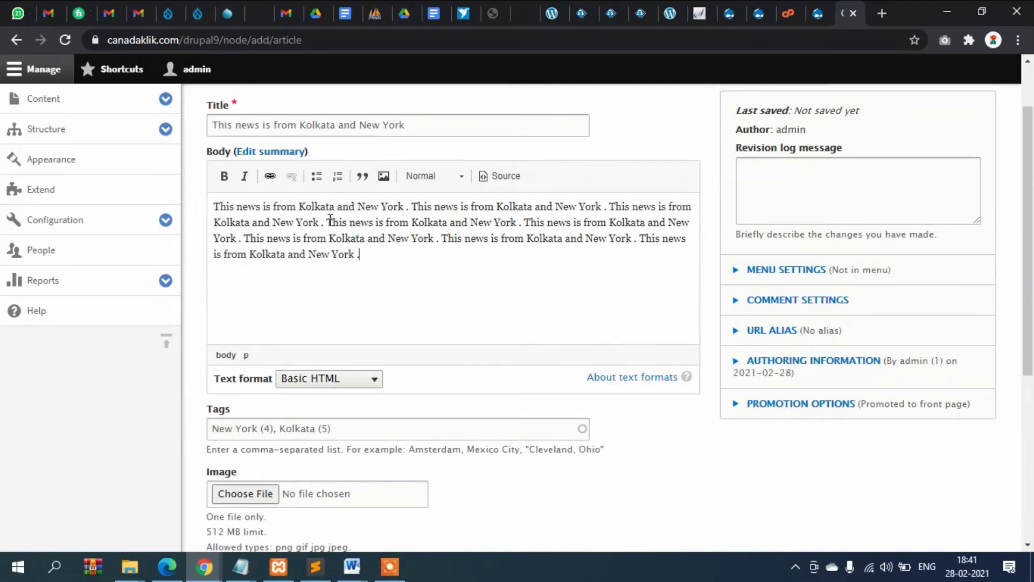
pyautogui.moveTo(330, 220); pyautogui.dragTo(427, 248)
pyautogui.click(427, 248)
pyautogui.scroll(-3, 427, 249)
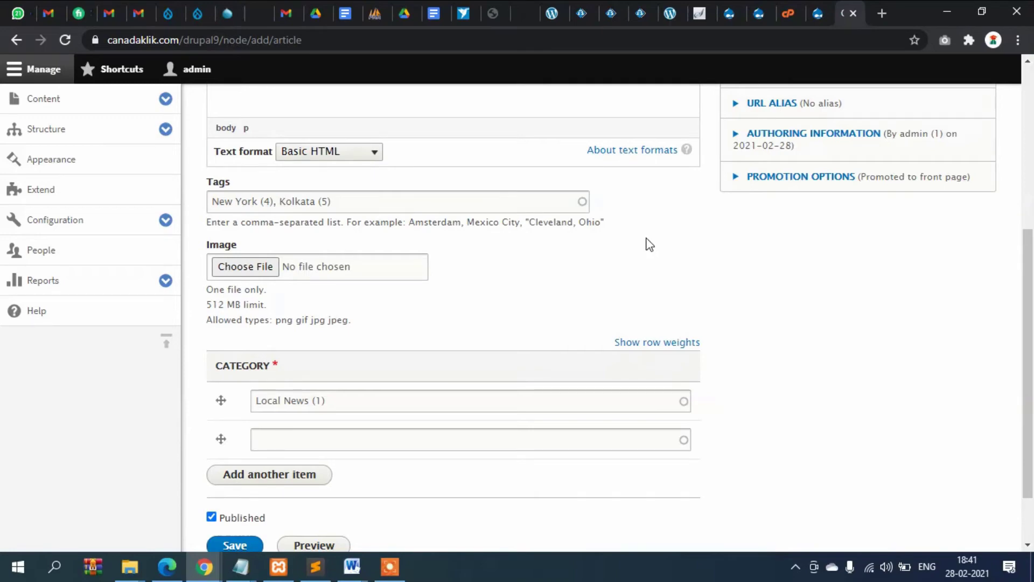
pyautogui.scroll(-1, 647, 244)
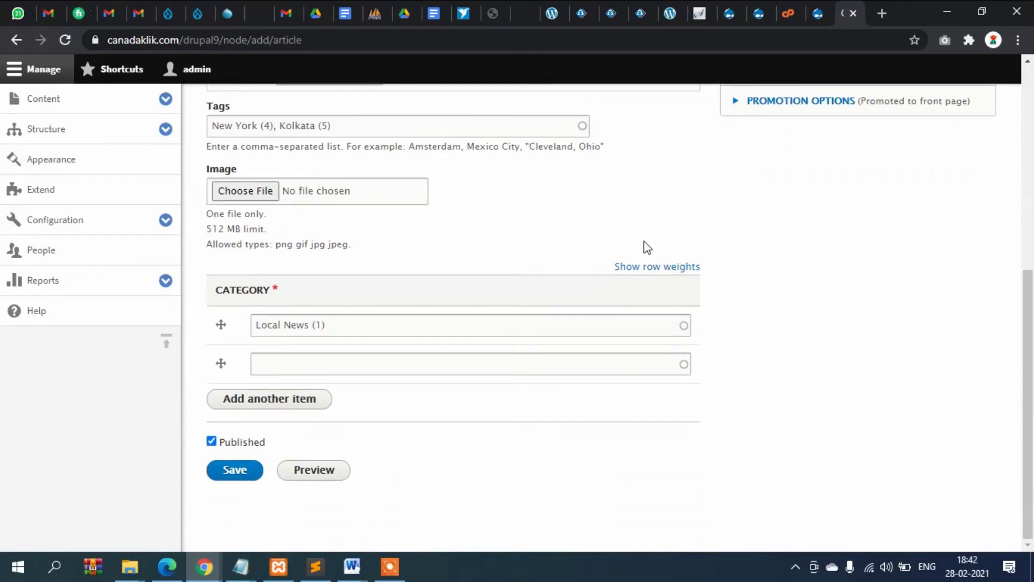
# Step: Publish the article and check its Tags label and Local News category link
pyautogui.click(238, 475)
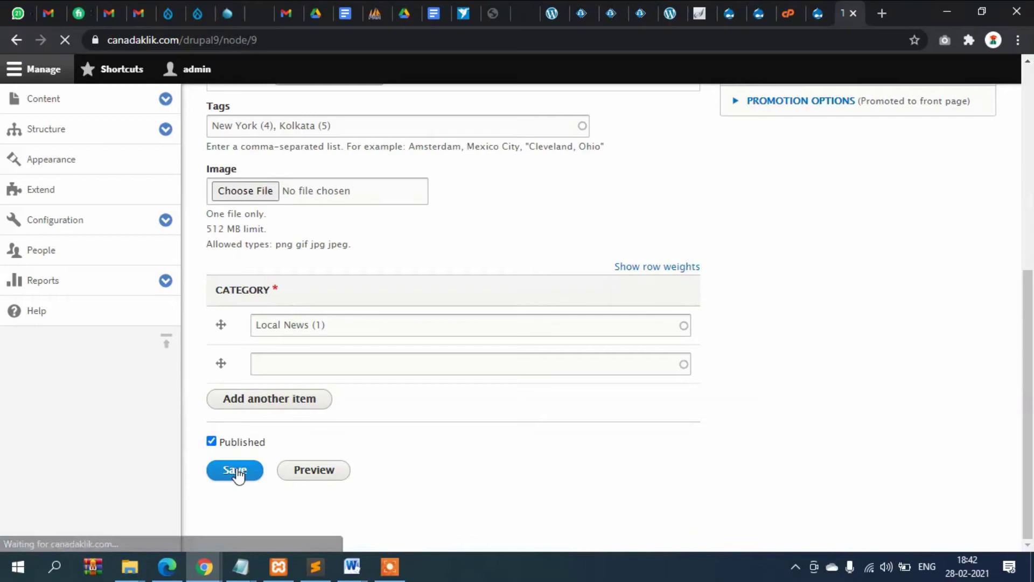
pyautogui.scroll(-3, 338, 393)
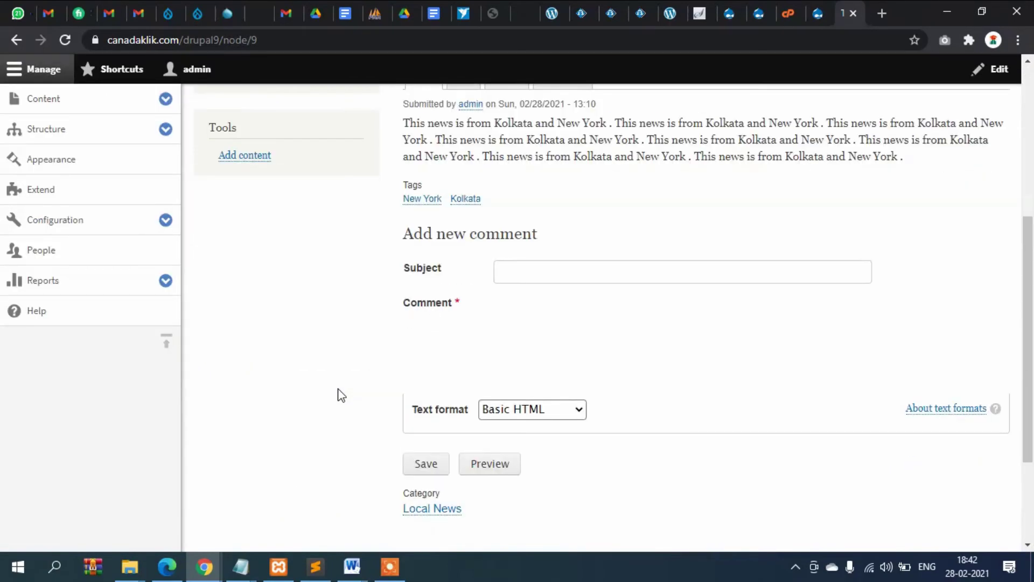
pyautogui.doubleClick(412, 185)
pyautogui.click(449, 185)
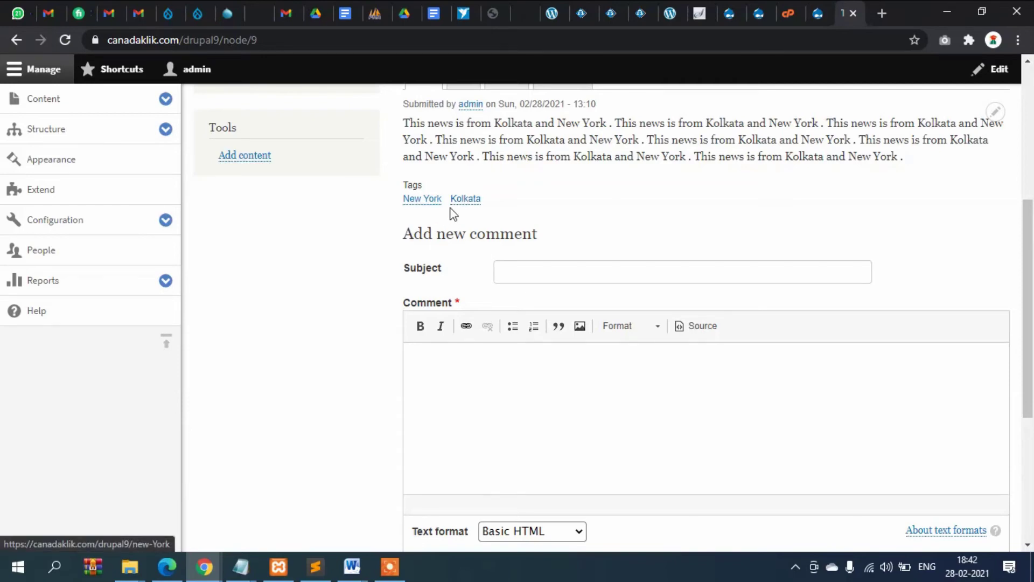
pyautogui.scroll(-1, 431, 252)
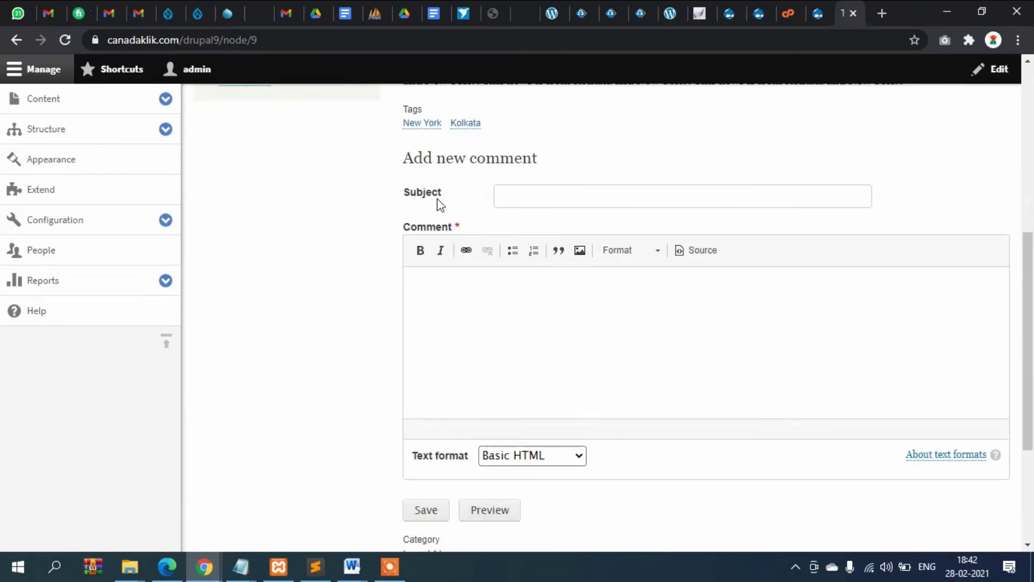
pyautogui.scroll(-1, 497, 275)
pyautogui.scroll(-2, 501, 307)
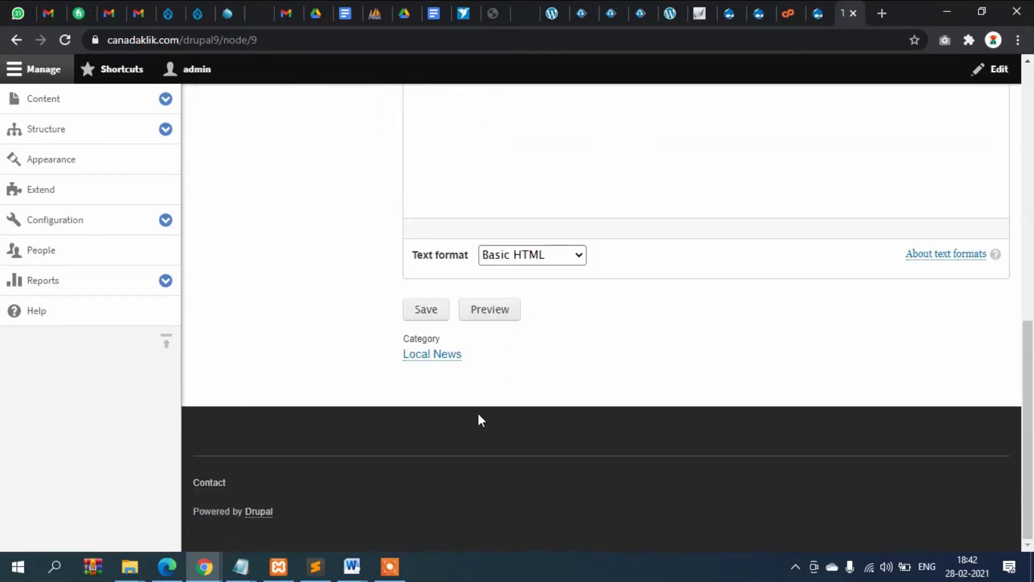
pyautogui.moveTo(398, 360); pyautogui.dragTo(463, 354)
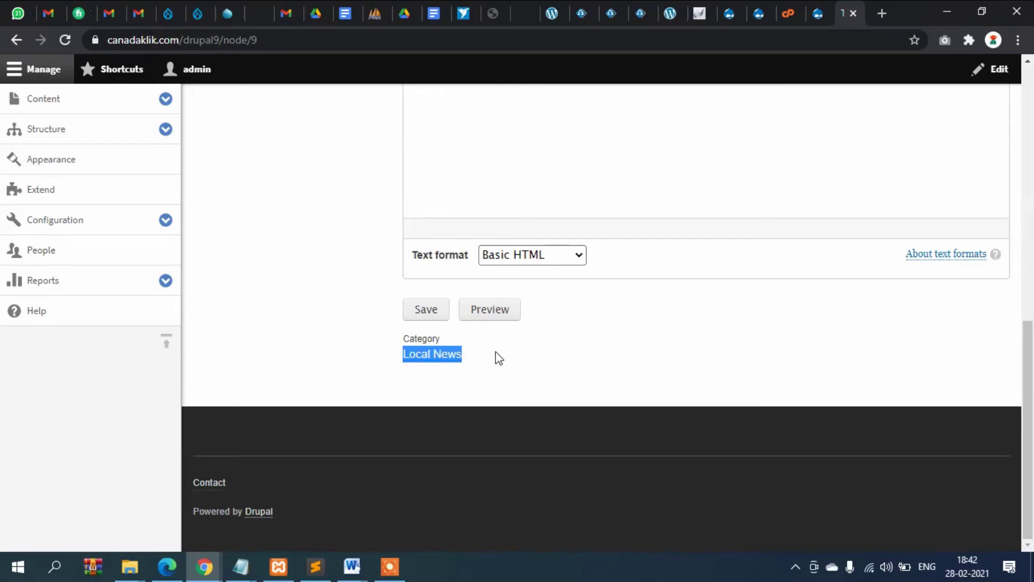
pyautogui.click(485, 359)
pyautogui.scroll(10, 365, 342)
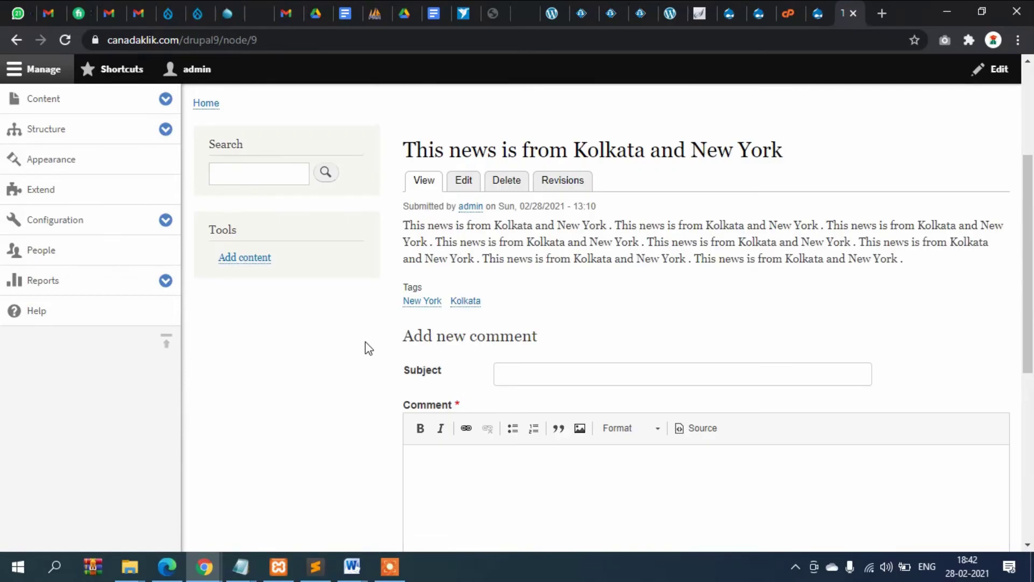
pyautogui.scroll(-10, 366, 341)
pyautogui.scroll(2, 646, 303)
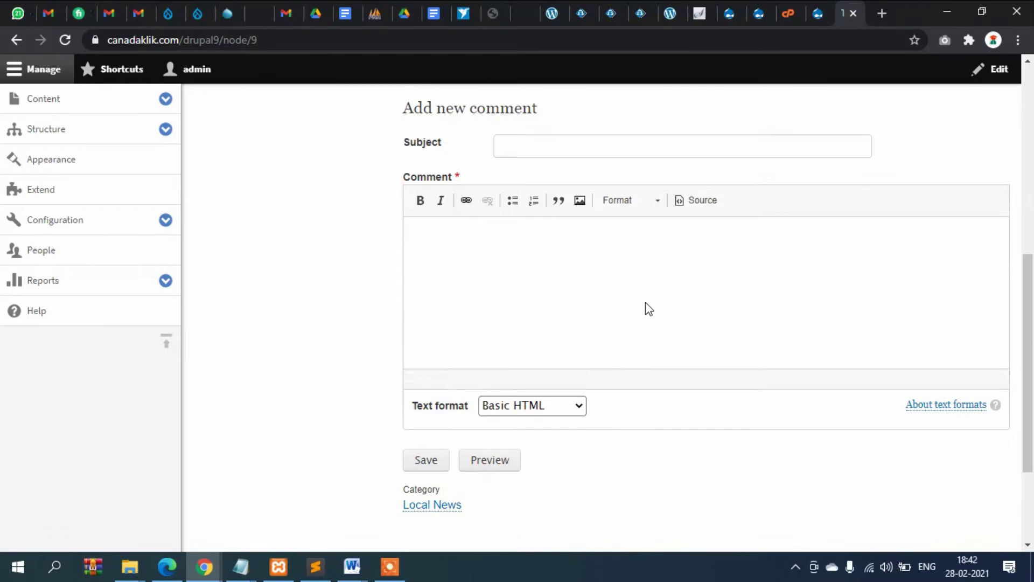
pyautogui.scroll(1, 619, 291)
pyautogui.scroll(3, 528, 281)
# Step: Review the repeated body sentences on the published article page by highlighting them
pyautogui.moveTo(456, 318); pyautogui.dragTo(635, 318)
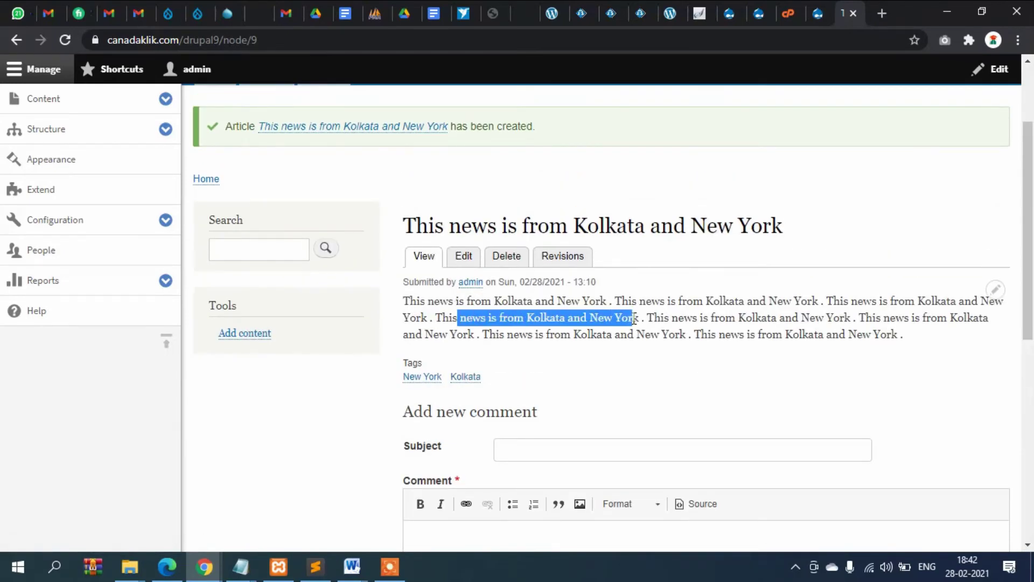
pyautogui.click(633, 317)
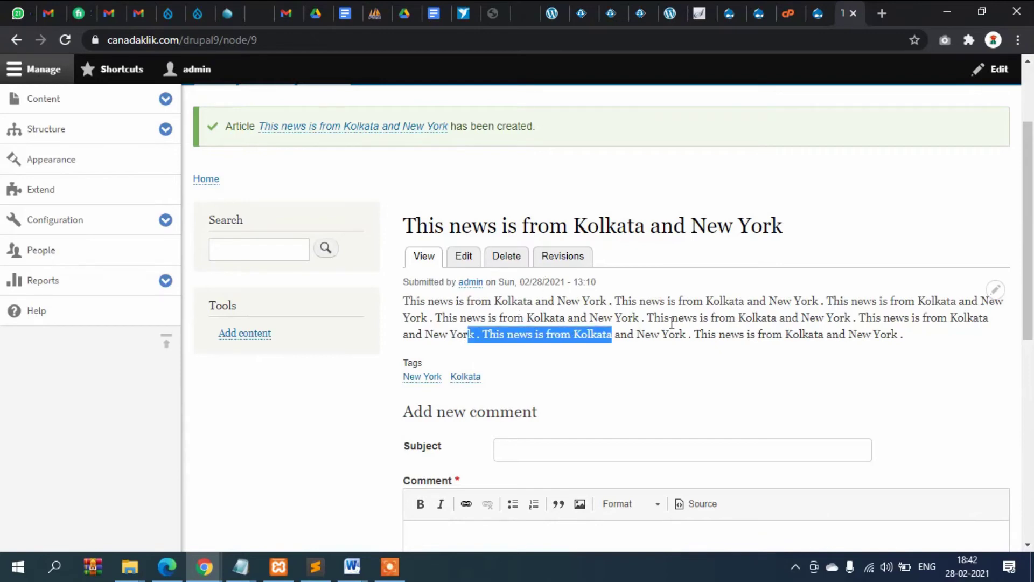
pyautogui.moveTo(466, 340); pyautogui.dragTo(673, 324)
pyautogui.scroll(-1, 507, 214)
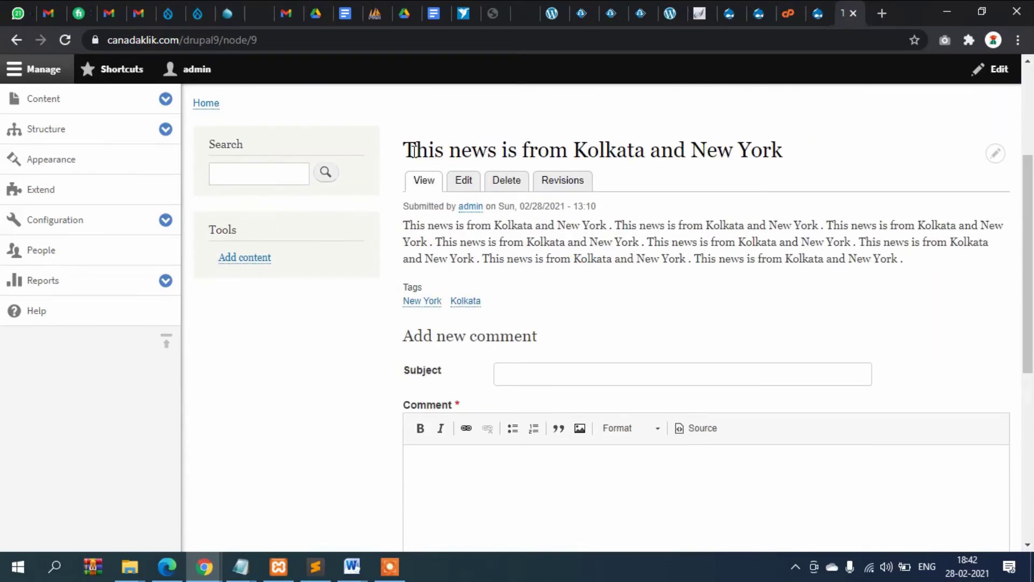
pyautogui.moveTo(410, 149); pyautogui.dragTo(783, 150)
pyautogui.moveTo(639, 240); pyautogui.dragTo(768, 240)
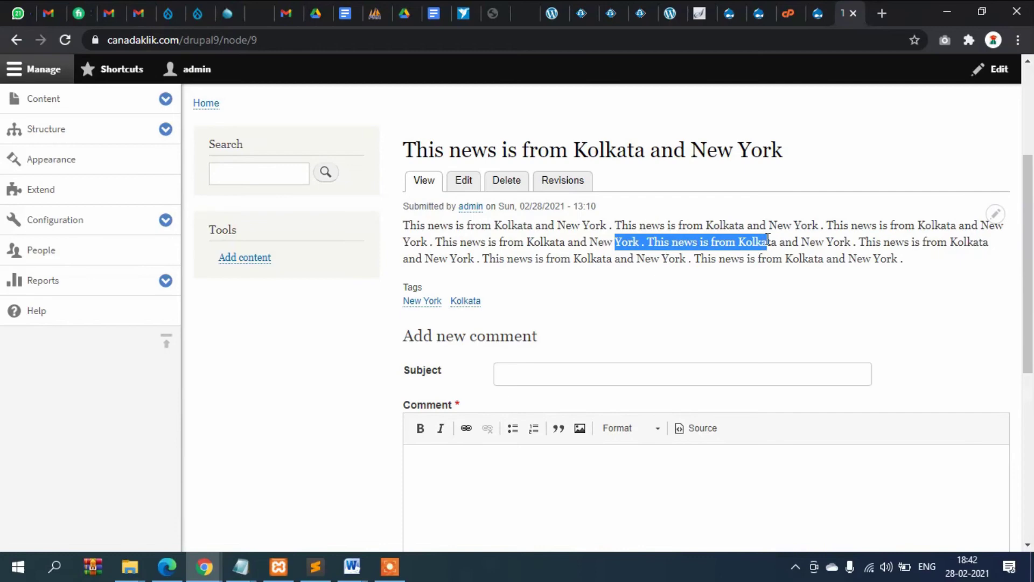
pyautogui.click(769, 243)
pyautogui.moveTo(610, 246); pyautogui.dragTo(788, 259)
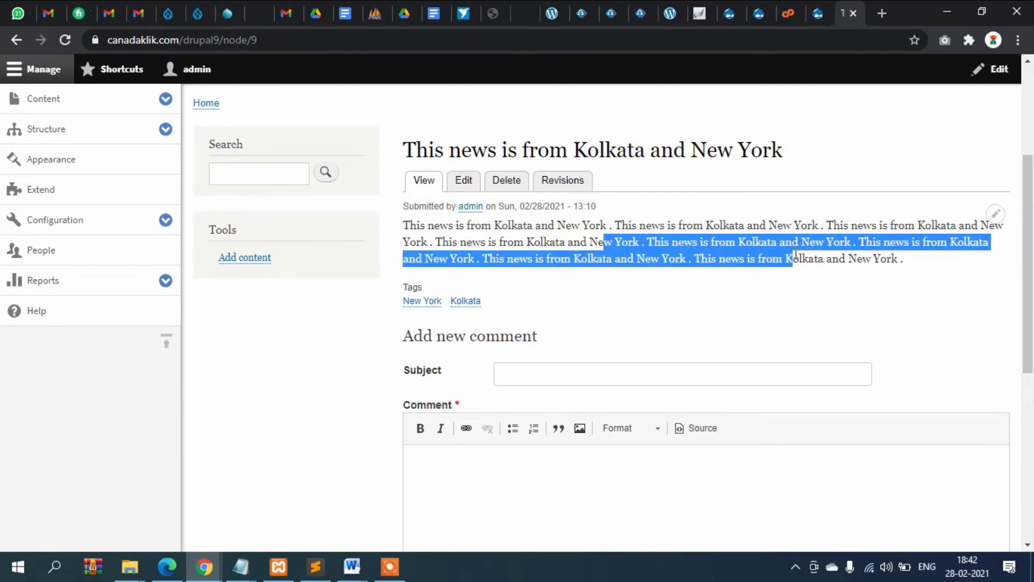
pyautogui.click(756, 289)
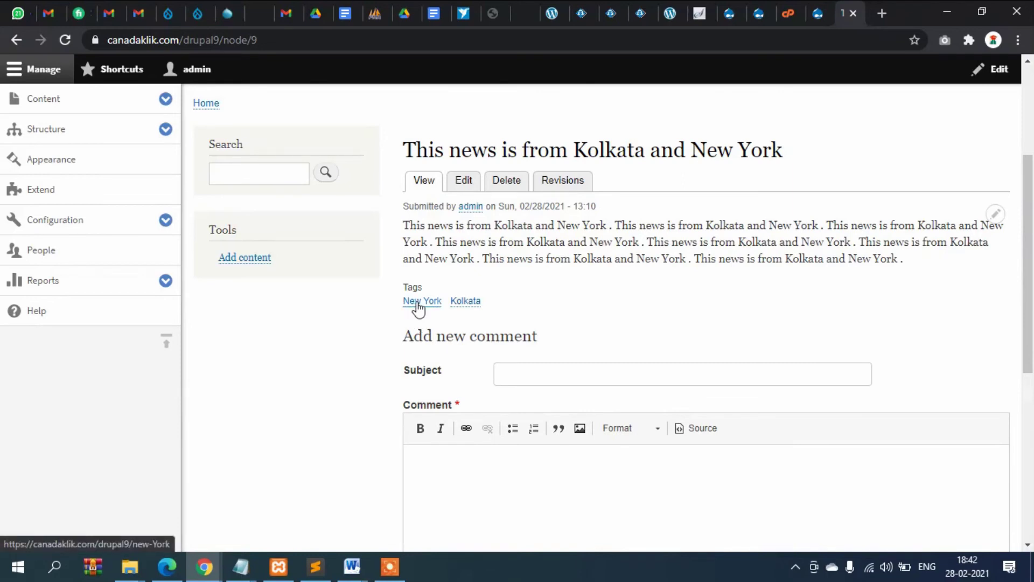
pyautogui.moveTo(511, 247); pyautogui.dragTo(697, 256)
pyautogui.click(634, 274)
pyautogui.click(697, 257)
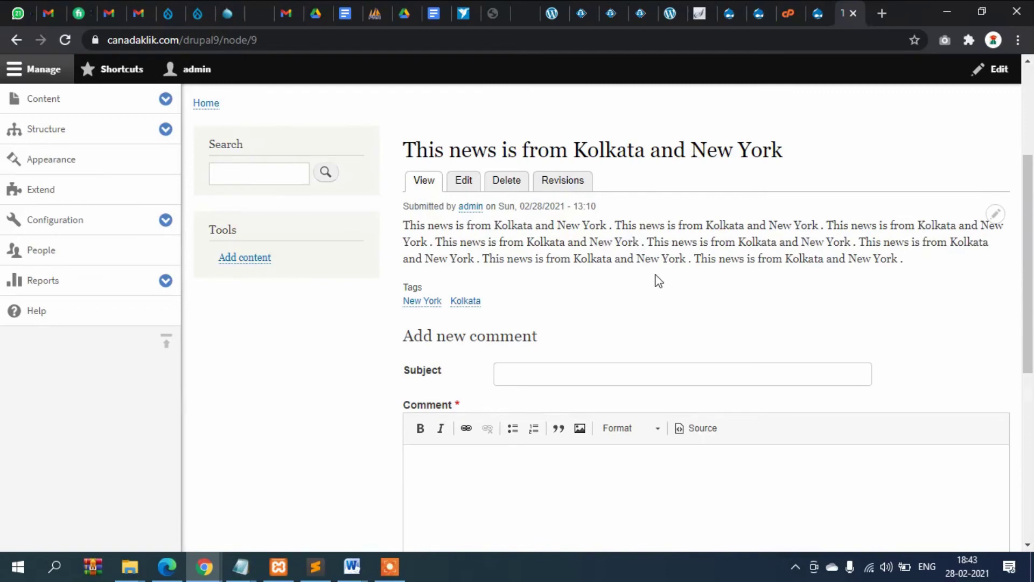
# Step: Go to Structure > Taxonomy to view the News and Tags vocabularies
pyautogui.click(53, 142)
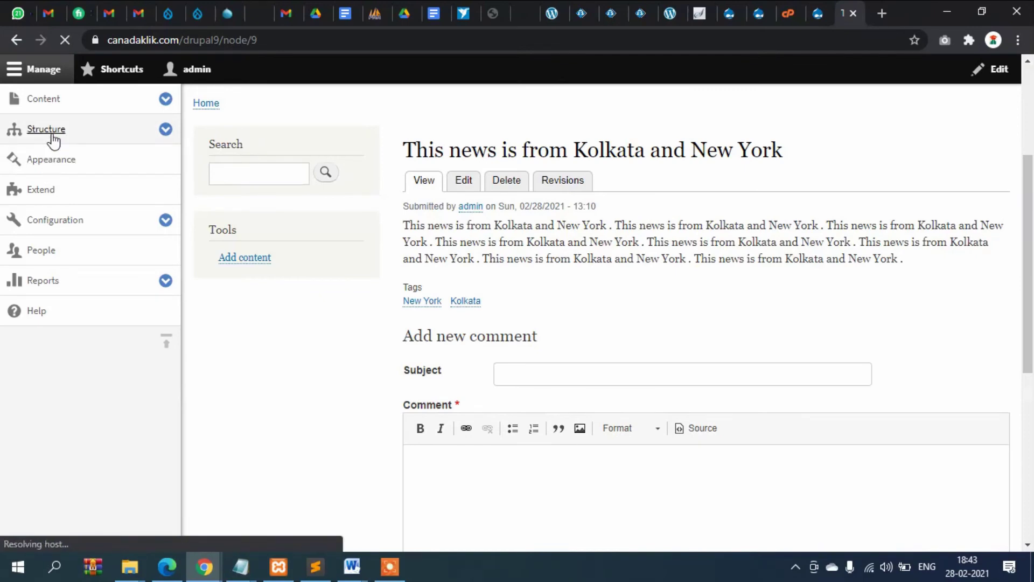
pyautogui.scroll(-2, 331, 296)
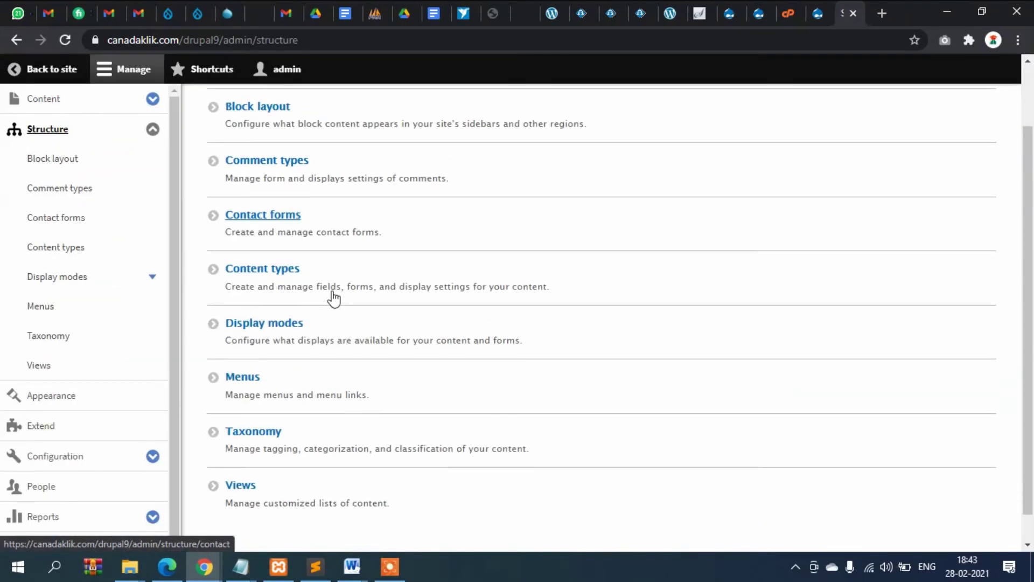
pyautogui.scroll(-1, 333, 295)
pyautogui.click(264, 405)
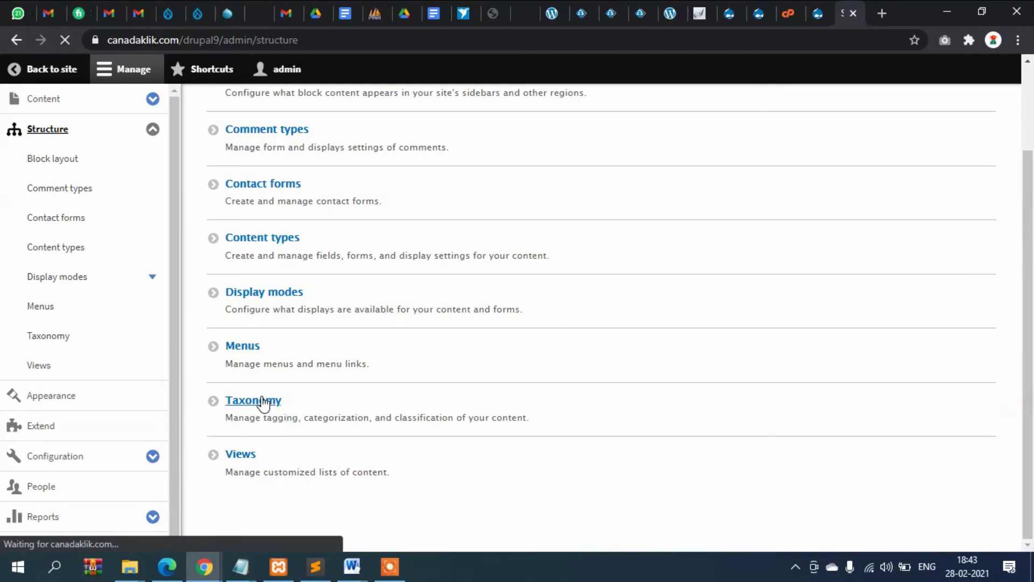